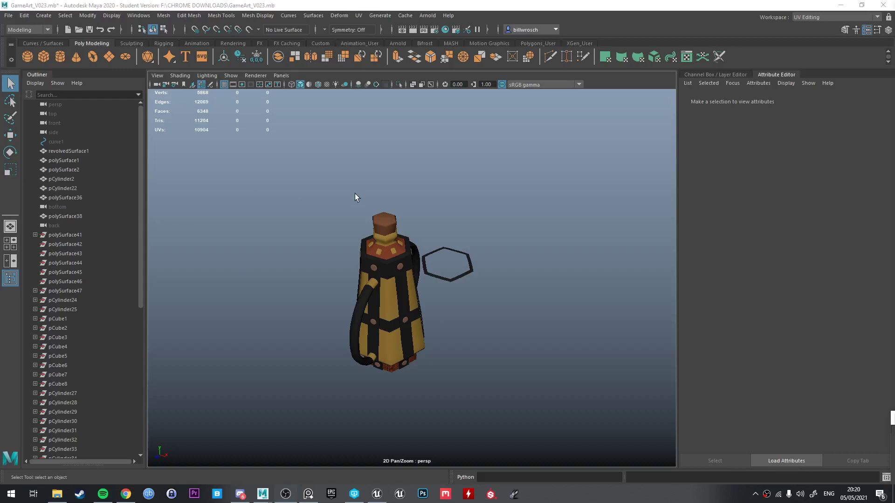
- Examine the bottle model and the separate hexagonal ring beside it from several angles
{"action": "left_click_drag", "start_coordinate": [329, 276], "coordinate": [391, 324], "text": "alt"}
{"action": "right_click_drag", "start_coordinate": [390, 325], "coordinate": [454, 273], "text": "alt"}
{"action": "left_click", "coordinate": [441, 276]}
{"action": "scroll", "coordinate": [441, 276], "scroll_direction": "up", "scroll_amount": 5}
{"action": "left_click_drag", "start_coordinate": [441, 276], "coordinate": [463, 270], "text": "alt"}
{"action": "right_click_drag", "start_coordinate": [463, 269], "coordinate": [420, 274], "text": "alt"}
{"action": "middle_click_drag", "start_coordinate": [294, 285], "coordinate": [339, 264], "text": "alt"}
{"action": "left_click_drag", "start_coordinate": [339, 264], "coordinate": [357, 326], "text": "alt"}
{"action": "left_click_drag", "start_coordinate": [258, 297], "coordinate": [426, 237], "text": "alt"}
{"action": "scroll", "coordinate": [414, 252], "scroll_direction": "down", "scroll_amount": 6}
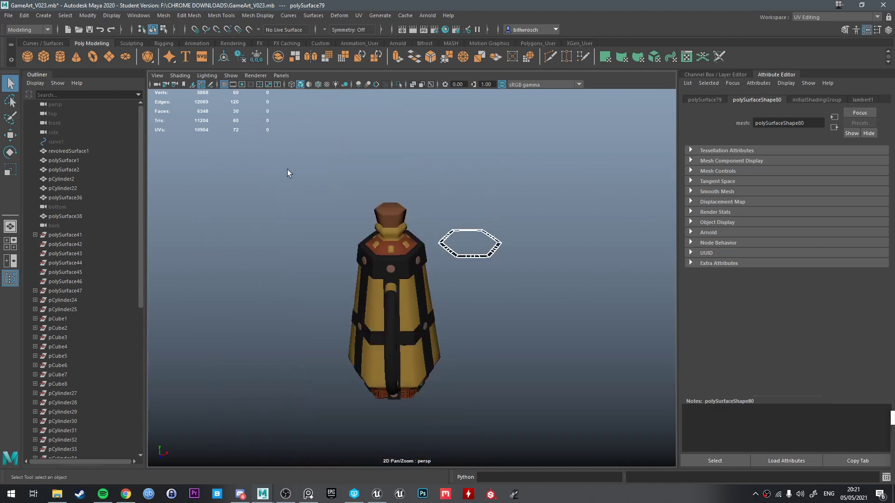
- Ungroup the run of pCylinder, pCube, pPlane and polySurface groups in the Outliner, down to polySurface76
{"action": "left_click_drag", "start_coordinate": [263, 156], "coordinate": [532, 392]}
{"action": "left_click_drag", "start_coordinate": [531, 392], "coordinate": [480, 419], "text": "alt"}
{"action": "scroll", "coordinate": [107, 253], "scroll_direction": "down", "scroll_amount": 4}
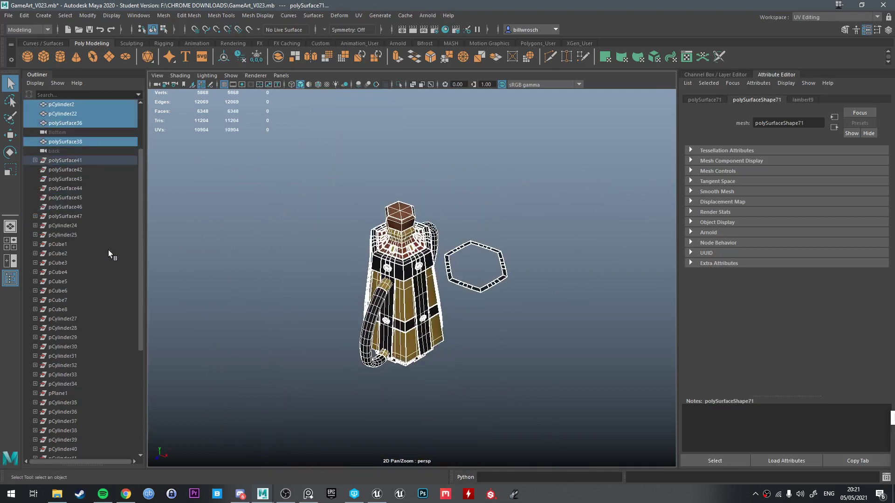
{"action": "scroll", "coordinate": [89, 300], "scroll_direction": "down", "scroll_amount": 5}
{"action": "scroll", "coordinate": [90, 300], "scroll_direction": "up", "scroll_amount": 5}
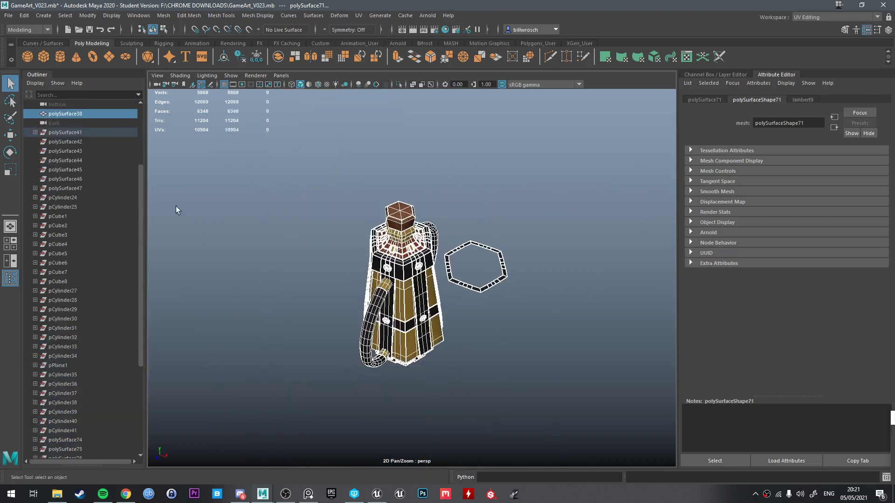
{"action": "left_click", "coordinate": [60, 189]}
{"action": "scroll", "coordinate": [122, 290], "scroll_direction": "down", "scroll_amount": 5}
{"action": "left_click_drag", "start_coordinate": [51, 309], "coordinate": [180, 105]}
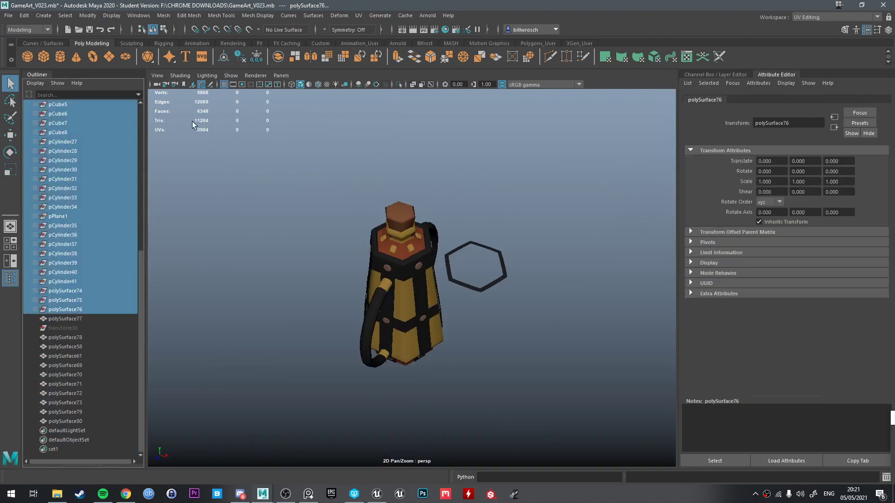
{"action": "left_click", "coordinate": [28, 14]}
{"action": "left_click", "coordinate": [50, 198]}
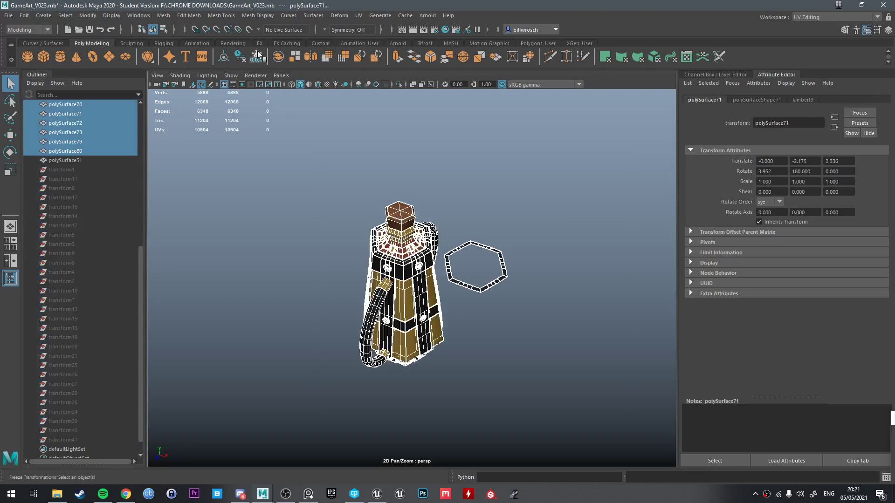
- Try to freeze the transformations of all selected meshes and display their channel values
{"action": "left_click", "coordinate": [252, 58]}
{"action": "left_click", "coordinate": [252, 58]}
{"action": "scroll", "coordinate": [285, 207], "scroll_direction": "down", "scroll_amount": 2}
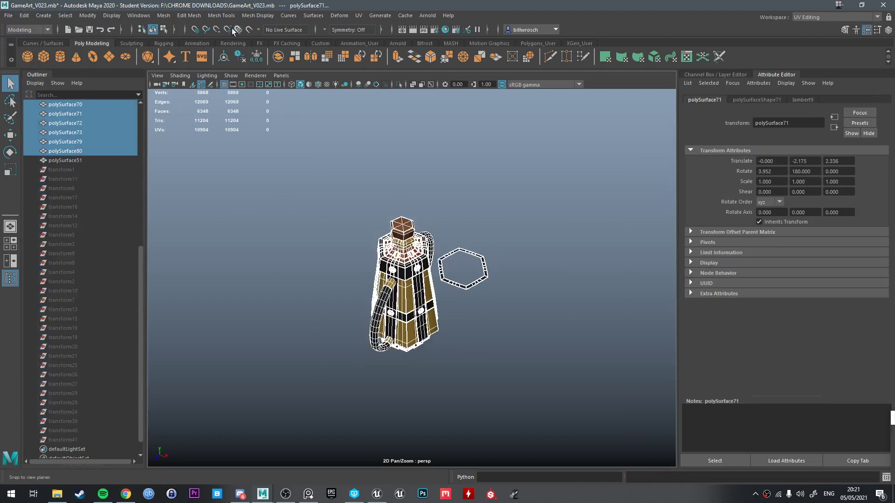
{"action": "right_click_drag", "start_coordinate": [318, 218], "coordinate": [352, 185]}
{"action": "left_click", "coordinate": [328, 196]}
{"action": "key", "text": "ctrl+z"}
{"action": "left_click", "coordinate": [256, 58]}
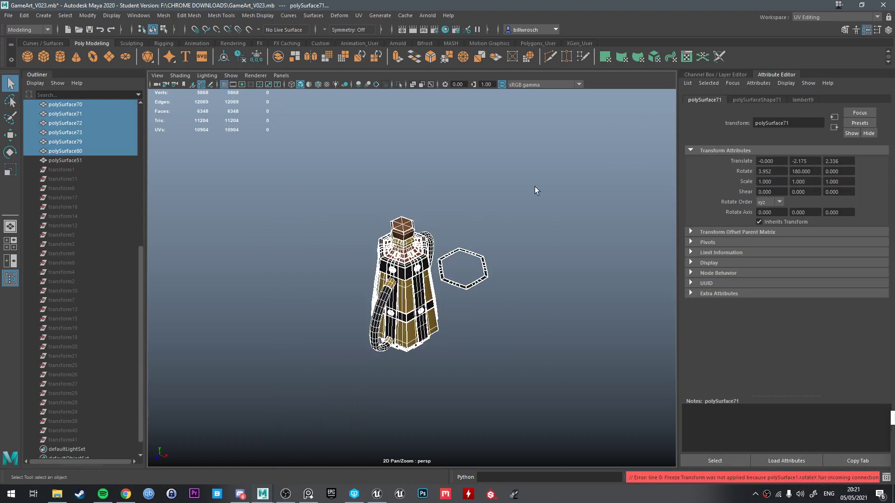
{"action": "left_click", "coordinate": [722, 75]}
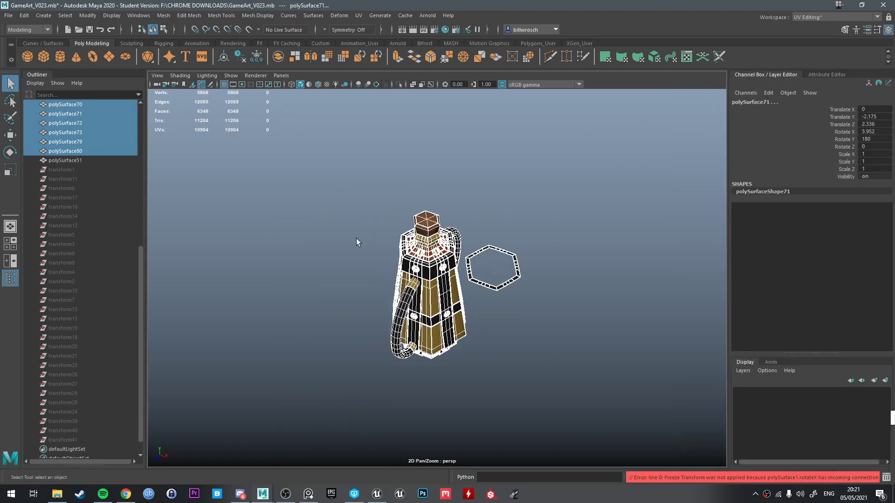
- Delete all construction history in the scene
{"action": "left_click_drag", "start_coordinate": [350, 243], "coordinate": [373, 240], "text": "alt"}
{"action": "left_click_drag", "start_coordinate": [490, 273], "coordinate": [452, 302], "text": "alt"}
{"action": "left_click", "coordinate": [23, 15]}
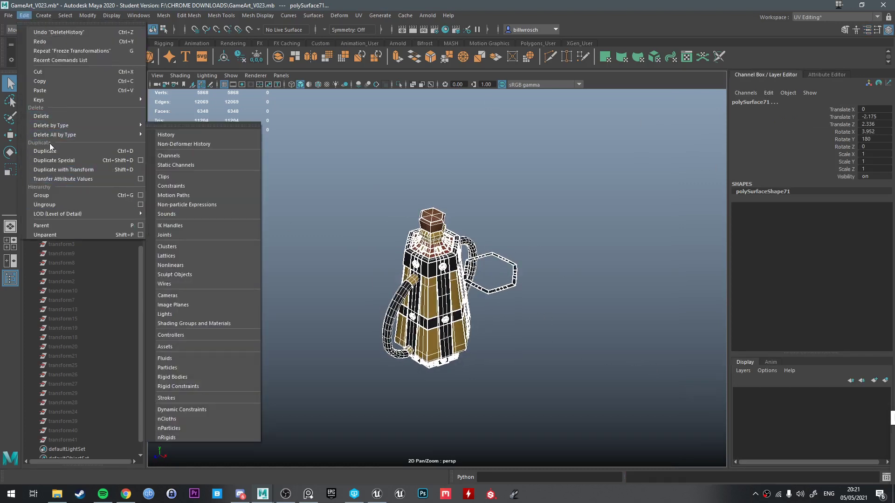
{"action": "mouse_move", "coordinate": [52, 100]}
{"action": "left_click", "coordinate": [178, 129]}
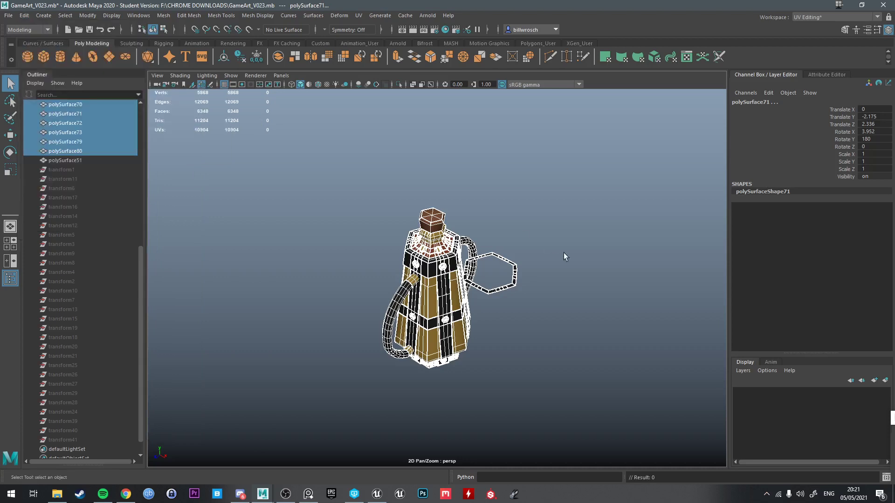
- Inspect the bottle's neck, straps, handles and the hexagonal ring up close
{"action": "left_click_drag", "start_coordinate": [571, 259], "coordinate": [493, 236], "text": "alt"}
{"action": "right_click_drag", "start_coordinate": [493, 236], "coordinate": [554, 218]}
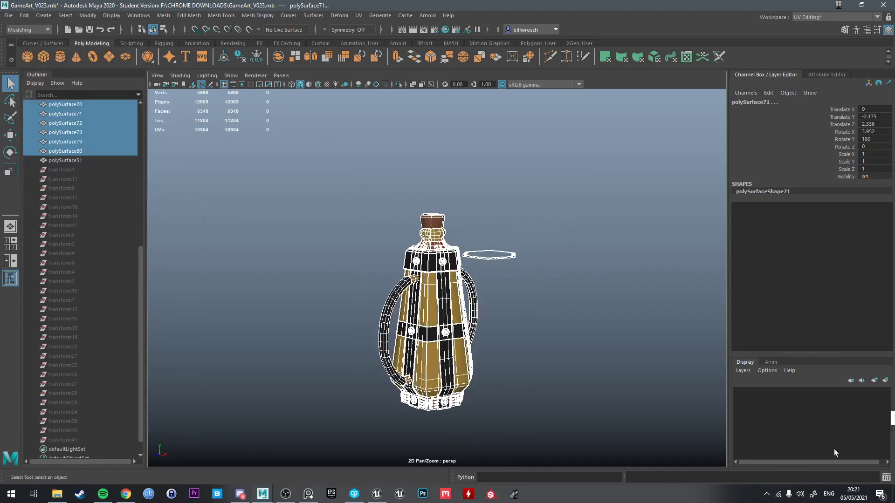
{"action": "left_click_drag", "start_coordinate": [455, 233], "coordinate": [532, 263], "text": "alt"}
{"action": "scroll", "coordinate": [545, 343], "scroll_direction": "up", "scroll_amount": 3}
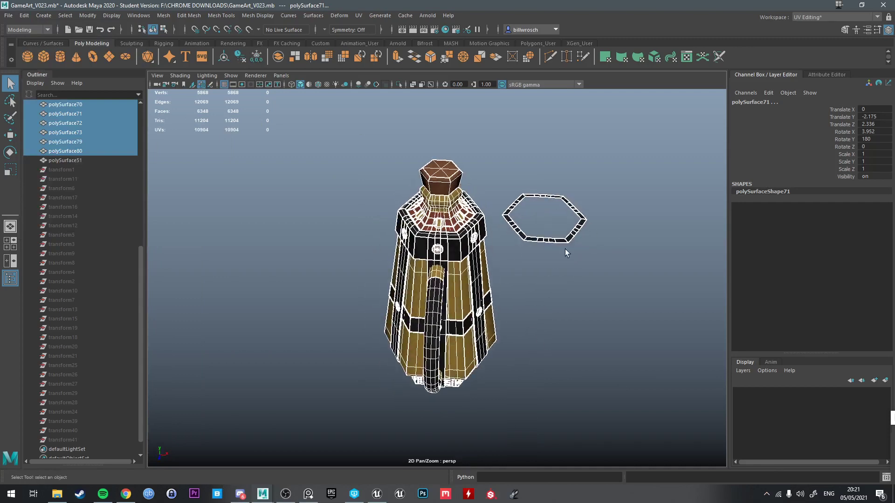
{"action": "right_click_drag", "start_coordinate": [419, 209], "coordinate": [691, 244], "text": "alt"}
{"action": "left_click_drag", "start_coordinate": [691, 245], "coordinate": [517, 199], "text": "alt"}
{"action": "right_click_drag", "start_coordinate": [517, 199], "coordinate": [557, 180]}
{"action": "left_click_drag", "start_coordinate": [584, 138], "coordinate": [525, 246], "text": "alt"}
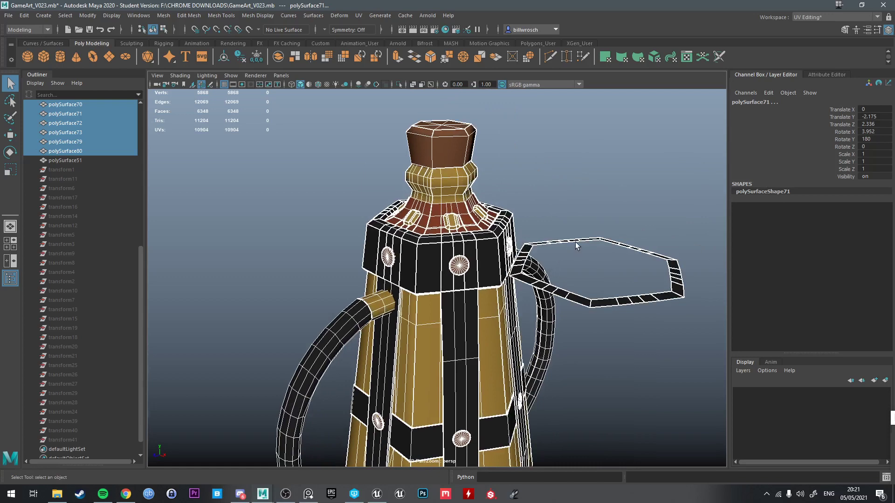
{"action": "left_click_drag", "start_coordinate": [561, 207], "coordinate": [513, 228], "text": "alt"}
{"action": "scroll", "coordinate": [586, 232], "scroll_direction": "down", "scroll_amount": 4}
{"action": "left_click", "coordinate": [595, 230]}
{"action": "scroll", "coordinate": [419, 225], "scroll_direction": "down", "scroll_amount": 3}
- Select all bottle meshes, bring up the UV Editor and create camera-based UVs for them
{"action": "left_click_drag", "start_coordinate": [362, 222], "coordinate": [748, 502]}
{"action": "left_click_drag", "start_coordinate": [601, 409], "coordinate": [511, 398], "text": "alt"}
{"action": "scroll", "coordinate": [525, 413], "scroll_direction": "up", "scroll_amount": 6}
{"action": "middle_click_drag", "start_coordinate": [511, 398], "coordinate": [471, 344], "text": "alt"}
{"action": "left_click_drag", "start_coordinate": [471, 344], "coordinate": [588, 322], "text": "alt"}
{"action": "left_click_drag", "start_coordinate": [894, 418], "coordinate": [605, 118]}
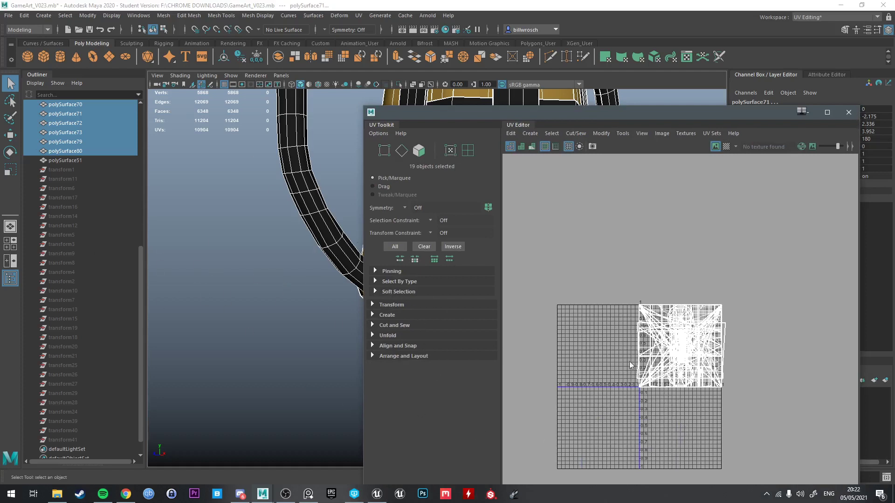
{"action": "left_click", "coordinate": [393, 314]}
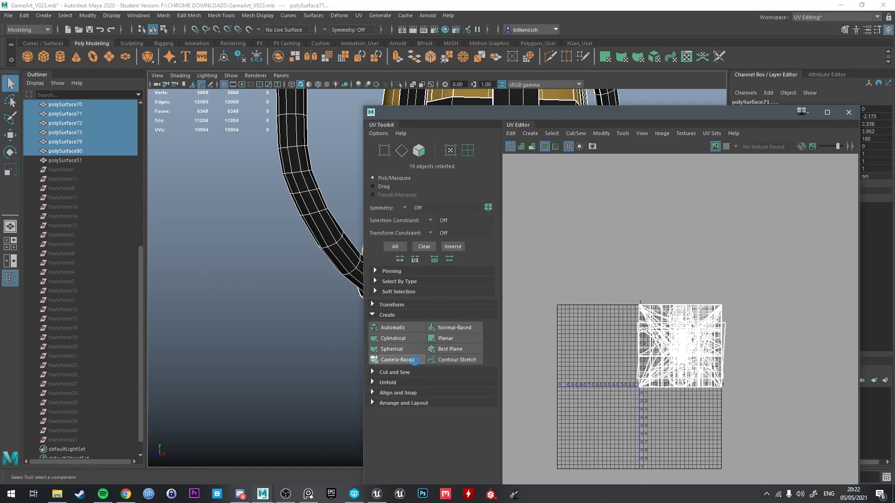
{"action": "key", "text": "ctrl+F11"}
{"action": "scroll", "coordinate": [280, 224], "scroll_direction": "down", "scroll_amount": 10}
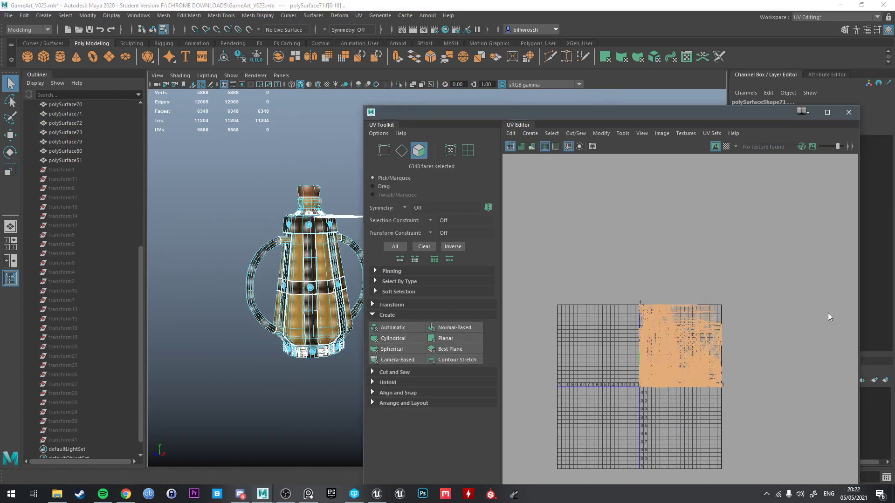
{"action": "key", "text": "f"}
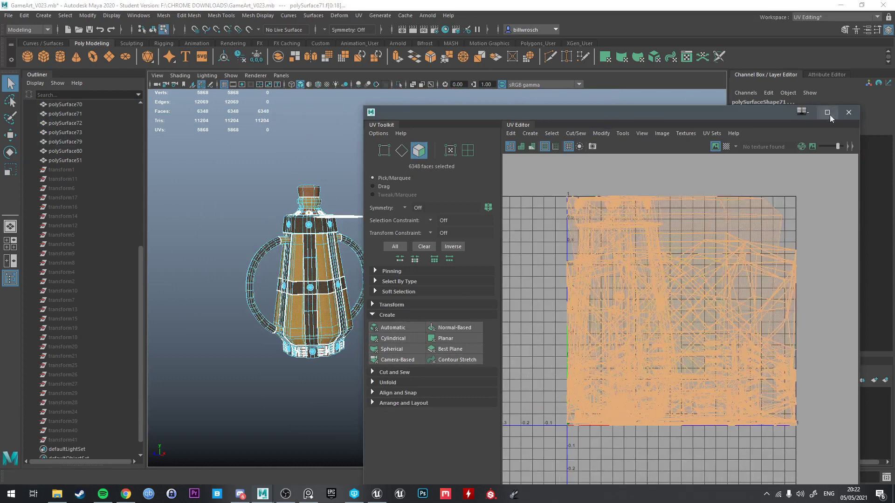
- Switch to the Maya Classic workspace and return the bottle meshes to object selection mode
{"action": "left_click", "coordinate": [798, 20]}
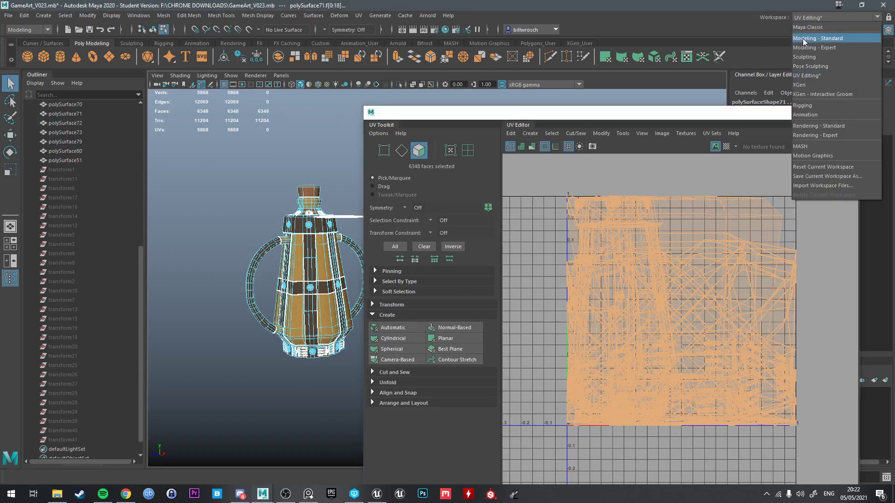
{"action": "left_click", "coordinate": [803, 39]}
{"action": "left_click", "coordinate": [365, 235]}
{"action": "middle_click_drag", "start_coordinate": [366, 235], "coordinate": [470, 233], "text": "alt"}
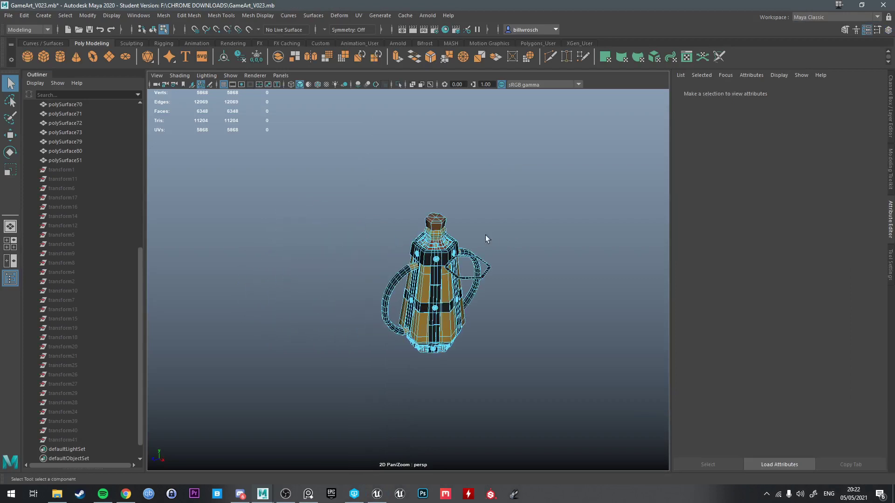
{"action": "right_click_drag", "start_coordinate": [470, 233], "coordinate": [503, 203]}
{"action": "left_click", "coordinate": [503, 204]}
- Ungroup the polySurface41 group in the Outliner
{"action": "scroll", "coordinate": [443, 203], "scroll_direction": "up", "scroll_amount": 5}
{"action": "left_click_drag", "start_coordinate": [364, 207], "coordinate": [483, 125], "text": "alt"}
{"action": "scroll", "coordinate": [94, 259], "scroll_direction": "up", "scroll_amount": 9}
{"action": "left_click", "coordinate": [59, 237]}
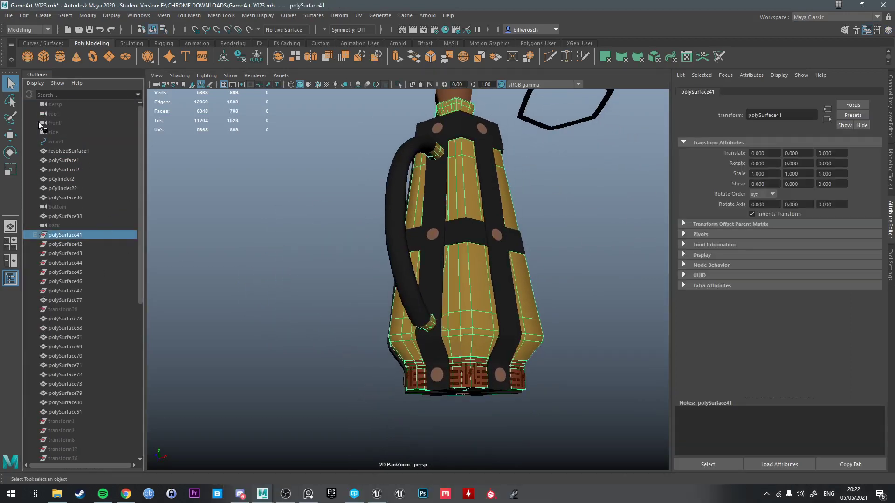
{"action": "left_click", "coordinate": [25, 16]}
{"action": "left_click", "coordinate": [52, 204]}
{"action": "scroll", "coordinate": [393, 258], "scroll_direction": "down", "scroll_amount": 7}
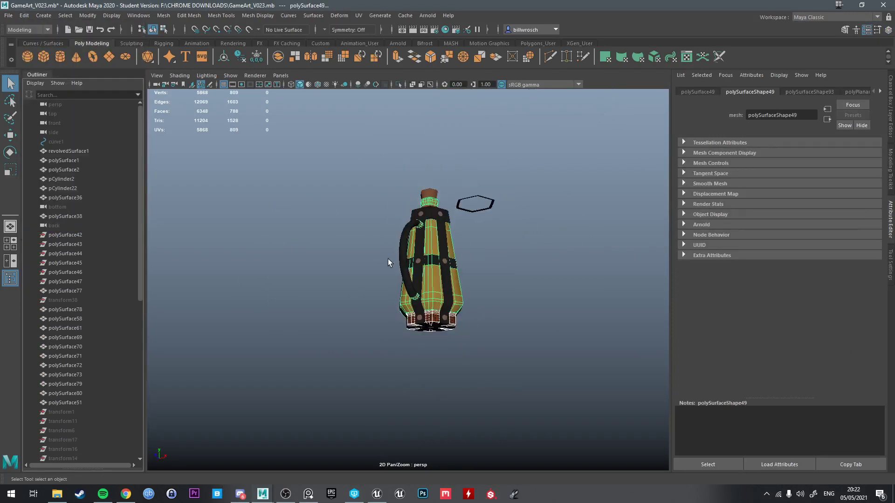
- Select all the bottle meshes in the viewport and delete their history
{"action": "left_click_drag", "start_coordinate": [364, 196], "coordinate": [589, 414]}
{"action": "left_click", "coordinate": [241, 59]}
{"action": "scroll", "coordinate": [70, 233], "scroll_direction": "down", "scroll_amount": 6}
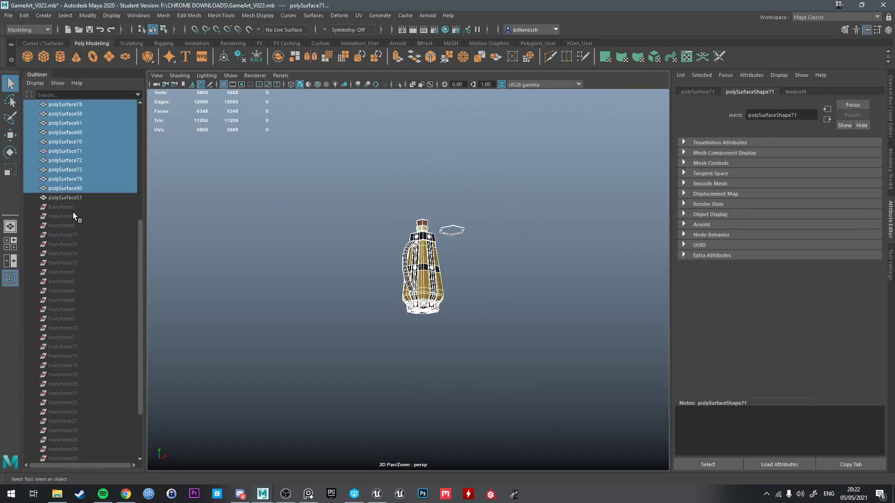
{"action": "left_click", "coordinate": [71, 208]}
{"action": "scroll", "coordinate": [89, 298], "scroll_direction": "down", "scroll_amount": 2}
{"action": "scroll", "coordinate": [309, 343], "scroll_direction": "down", "scroll_amount": 2}
- Select every Outliner object from curve1 to polySurface49 and delete their history
{"action": "left_click_drag", "start_coordinate": [313, 163], "coordinate": [485, 336]}
{"action": "scroll", "coordinate": [233, 310], "scroll_direction": "up", "scroll_amount": 3}
{"action": "left_click", "coordinate": [73, 409]}
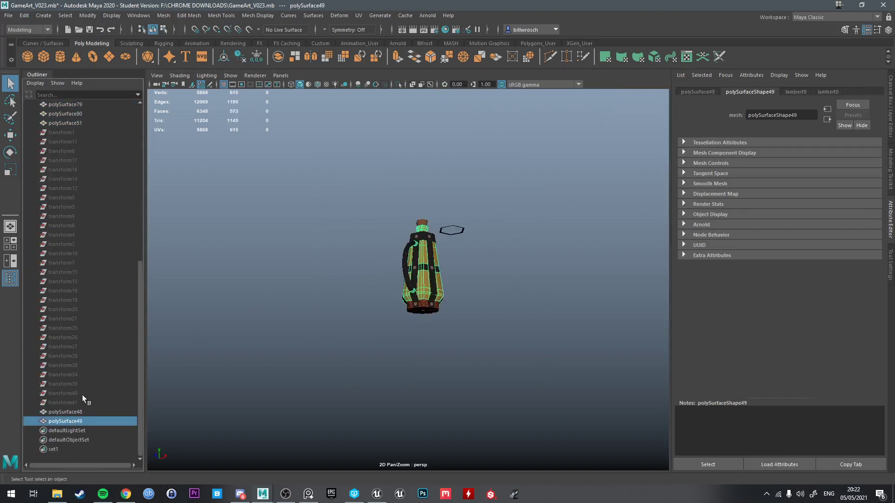
{"action": "scroll", "coordinate": [68, 205], "scroll_direction": "up", "scroll_amount": 10}
{"action": "left_click", "coordinate": [62, 142], "text": "shift"}
{"action": "left_click", "coordinate": [245, 56]}
{"action": "scroll", "coordinate": [86, 390], "scroll_direction": "down", "scroll_amount": 5}
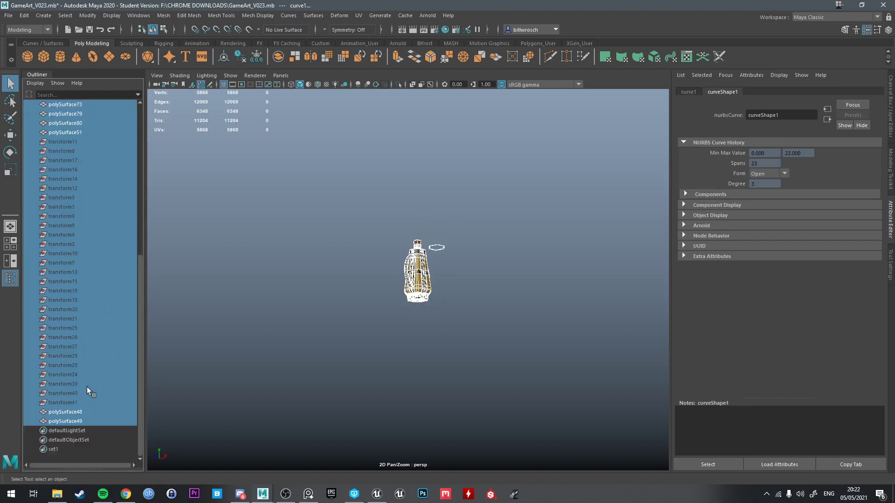
- Delete the leftover transform nodes listed from transform11 to transform41
{"action": "left_click", "coordinate": [66, 402]}
{"action": "left_click", "coordinate": [63, 142], "text": "shift"}
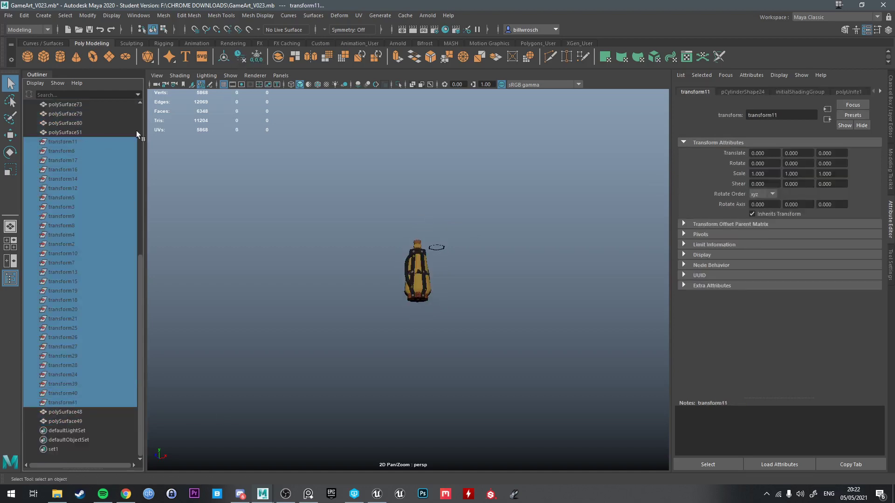
{"action": "key", "text": "Delete"}
- Delete transform38 and the empty groups polySurface42 through polySurface46
{"action": "left_click", "coordinate": [64, 291]}
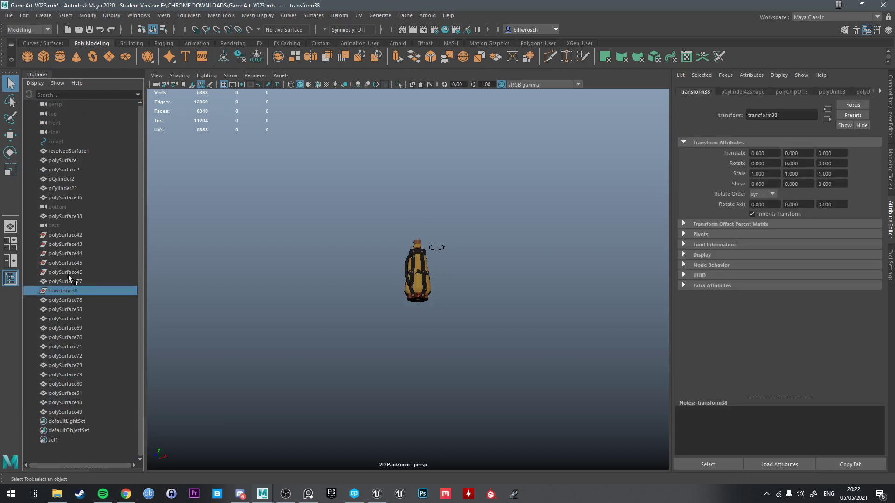
{"action": "left_click", "coordinate": [66, 272], "text": "ctrl"}
{"action": "left_click", "coordinate": [60, 263], "text": "ctrl"}
{"action": "left_click", "coordinate": [62, 254], "text": "ctrl"}
{"action": "left_click", "coordinate": [65, 244], "text": "ctrl"}
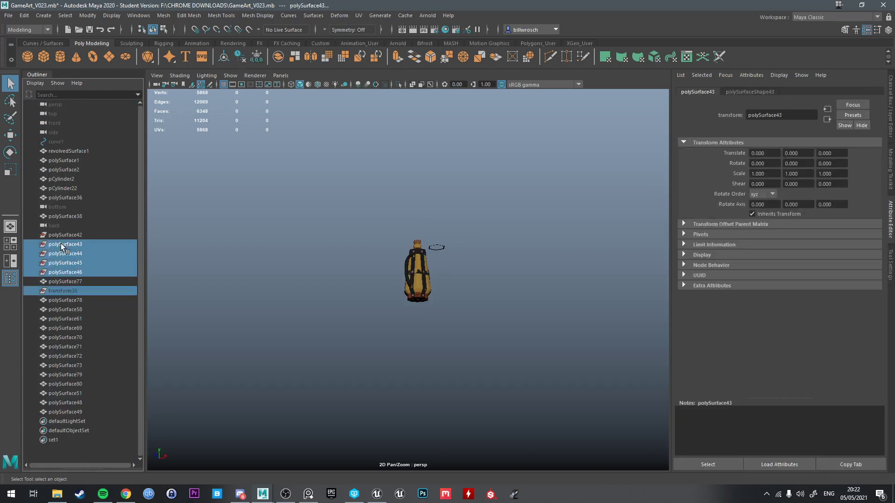
{"action": "left_click", "coordinate": [72, 235], "text": "ctrl"}
{"action": "key", "text": "Delete"}
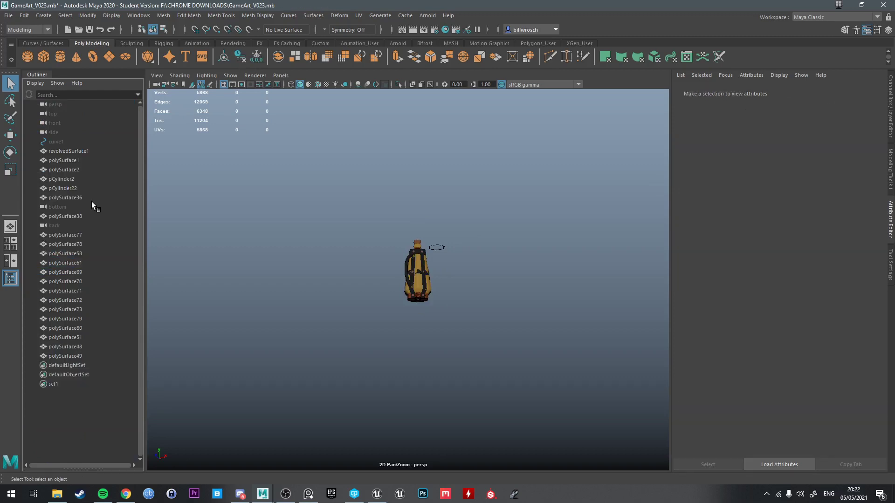
- Delete the back and bottom cameras and curve1 from the Outliner
{"action": "left_click", "coordinate": [63, 227]}
{"action": "left_click", "coordinate": [65, 207], "text": "ctrl"}
{"action": "key", "text": "Delete"}
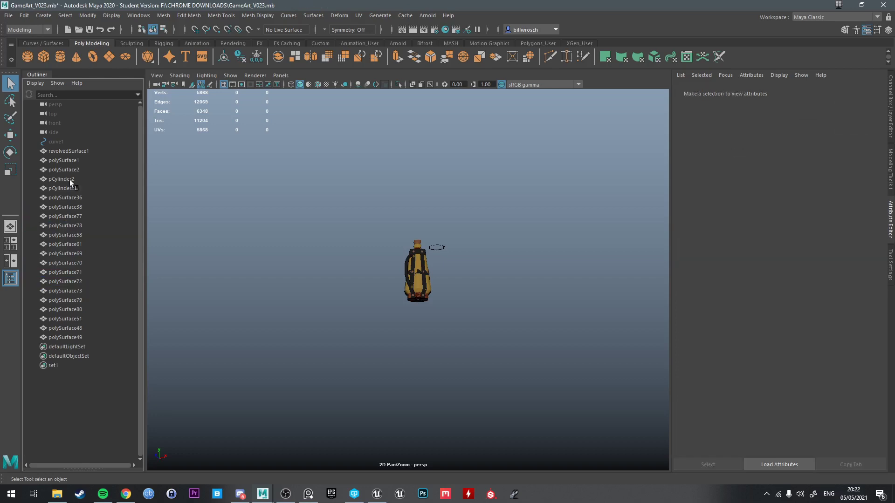
{"action": "left_click", "coordinate": [67, 141]}
{"action": "key", "text": "Delete"}
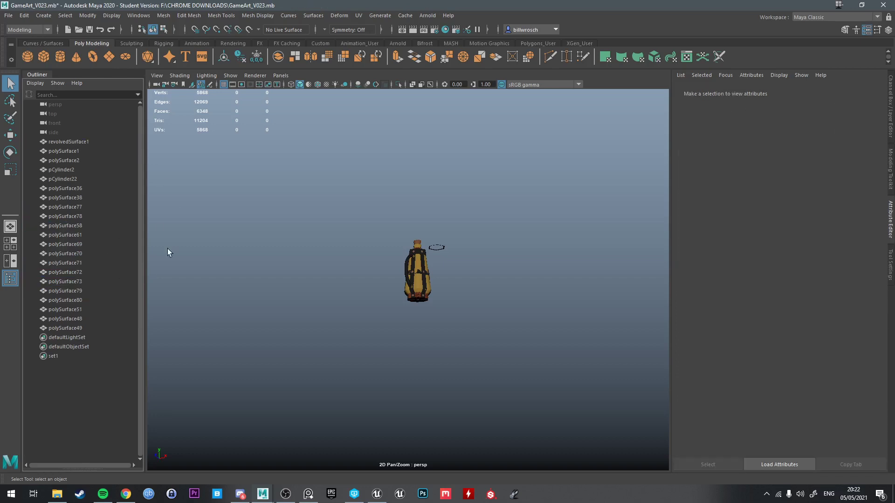
- Isolate the black collar and vertical strap mesh, polySurface80, in the viewport
{"action": "scroll", "coordinate": [462, 304], "scroll_direction": "up", "scroll_amount": 6}
{"action": "left_click_drag", "start_coordinate": [429, 211], "coordinate": [434, 258], "text": "alt"}
{"action": "scroll", "coordinate": [395, 270], "scroll_direction": "up", "scroll_amount": 4}
{"action": "left_click", "coordinate": [426, 242]}
{"action": "scroll", "coordinate": [415, 252], "scroll_direction": "down", "scroll_amount": 3}
{"action": "scroll", "coordinate": [415, 261], "scroll_direction": "down", "scroll_amount": 2}
{"action": "scroll", "coordinate": [415, 275], "scroll_direction": "up", "scroll_amount": 6}
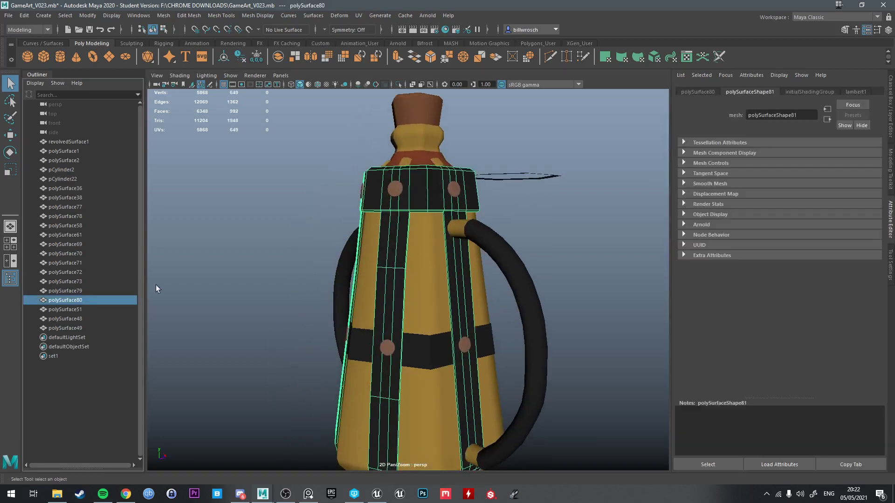
{"action": "key", "text": "ctrl+1"}
- Check in vertex mode whether the vertices along the collar and strap edges meet, then return to object mode
{"action": "left_click_drag", "start_coordinate": [544, 275], "coordinate": [437, 259], "text": "alt"}
{"action": "scroll", "coordinate": [478, 314], "scroll_direction": "up", "scroll_amount": 3}
{"action": "left_click_drag", "start_coordinate": [420, 200], "coordinate": [440, 252], "text": "alt"}
{"action": "scroll", "coordinate": [486, 279], "scroll_direction": "up", "scroll_amount": 5}
{"action": "scroll", "coordinate": [440, 251], "scroll_direction": "up", "scroll_amount": 4}
{"action": "scroll", "coordinate": [441, 255], "scroll_direction": "up", "scroll_amount": 3}
{"action": "right_click_drag", "start_coordinate": [434, 245], "coordinate": [408, 245]}
{"action": "left_click", "coordinate": [434, 270]}
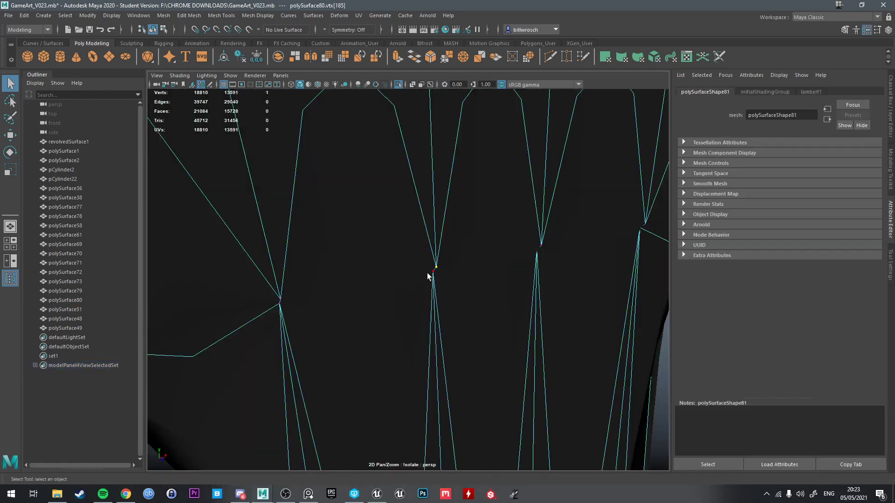
{"action": "key", "text": "F8"}
{"action": "scroll", "coordinate": [434, 225], "scroll_direction": "down", "scroll_amount": 5}
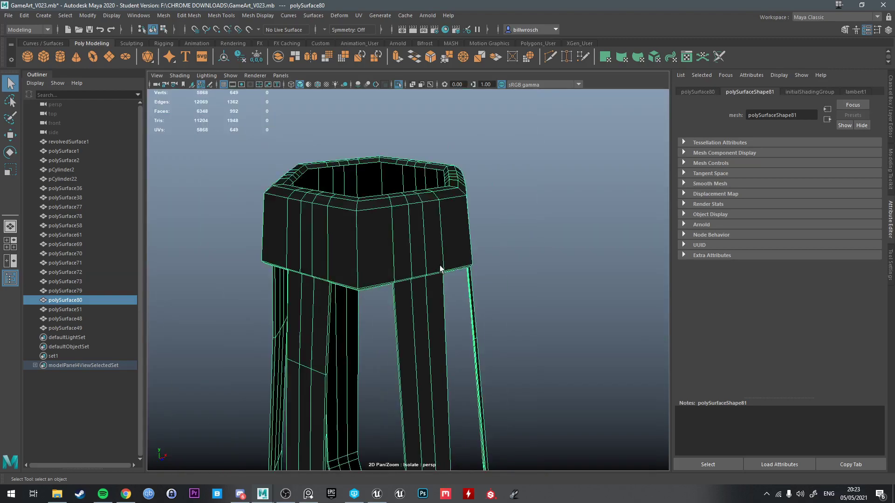
- Assign a new Lambert material to the isolated collar and strap mesh
{"action": "left_click_drag", "start_coordinate": [439, 203], "coordinate": [463, 256], "text": "alt"}
{"action": "right_click_drag", "start_coordinate": [464, 256], "coordinate": [504, 212]}
{"action": "right_click_drag", "start_coordinate": [416, 215], "coordinate": [448, 225]}
{"action": "left_click_drag", "start_coordinate": [448, 225], "coordinate": [417, 239], "text": "alt"}
{"action": "right_click_drag", "start_coordinate": [447, 220], "coordinate": [513, 427]}
{"action": "scroll", "coordinate": [528, 379], "scroll_direction": "up", "scroll_amount": 5}
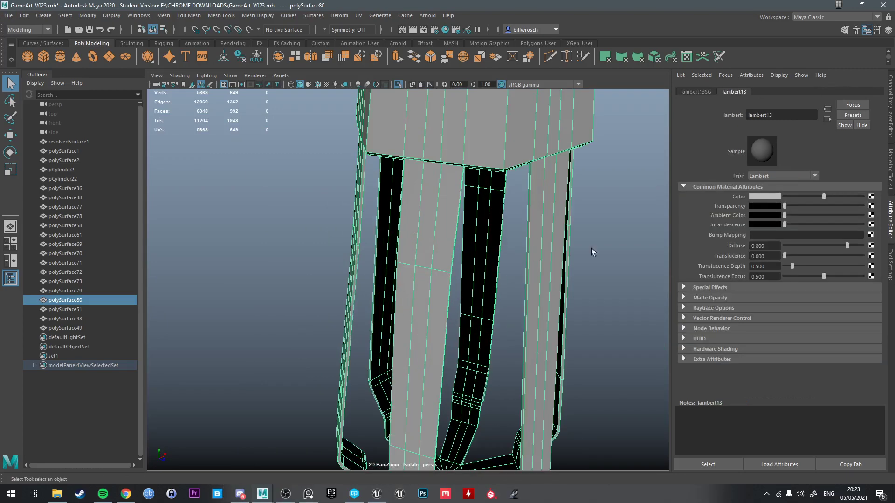
- Select three adjacent faces on the inner side of a strap and examine the black faces inside the collar and straps
{"action": "left_click", "coordinate": [604, 249]}
{"action": "middle_click_drag", "start_coordinate": [582, 201], "coordinate": [563, 332], "text": "alt"}
{"action": "left_click_drag", "start_coordinate": [563, 332], "coordinate": [541, 373], "text": "alt"}
{"action": "middle_click_drag", "start_coordinate": [536, 308], "coordinate": [547, 347], "text": "alt"}
{"action": "left_click", "coordinate": [464, 324]}
{"action": "scroll", "coordinate": [463, 323], "scroll_direction": "up", "scroll_amount": 5}
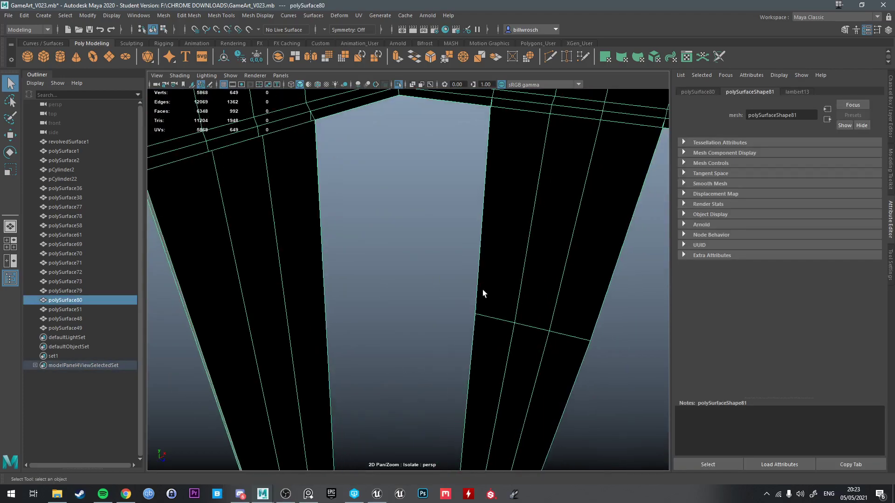
{"action": "right_click_drag", "start_coordinate": [492, 276], "coordinate": [493, 308]}
{"action": "left_click", "coordinate": [516, 259]}
{"action": "left_click", "coordinate": [536, 259], "text": "shift"}
{"action": "left_click", "coordinate": [590, 260], "text": "shift"}
{"action": "left_click_drag", "start_coordinate": [590, 260], "coordinate": [455, 299], "text": "alt"}
{"action": "middle_click_drag", "start_coordinate": [455, 299], "coordinate": [494, 284], "text": "alt"}
{"action": "scroll", "coordinate": [502, 291], "scroll_direction": "down", "scroll_amount": 5}
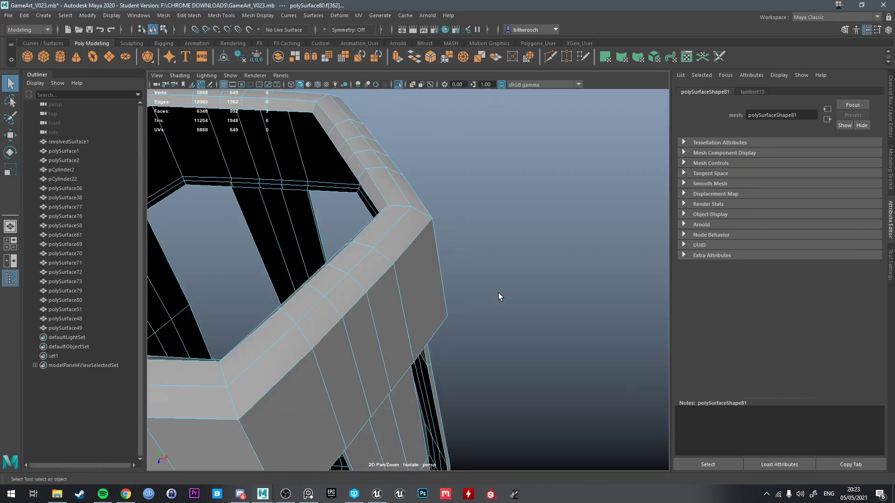
- Select every face of the collar and strap mesh and conform their normals
{"action": "left_click", "coordinate": [507, 299]}
{"action": "left_click_drag", "start_coordinate": [408, 326], "coordinate": [418, 341], "text": "alt"}
{"action": "left_click", "coordinate": [416, 240]}
{"action": "scroll", "coordinate": [415, 250], "scroll_direction": "down", "scroll_amount": 5}
{"action": "left_click_drag", "start_coordinate": [303, 176], "coordinate": [477, 364]}
{"action": "scroll", "coordinate": [469, 306], "scroll_direction": "up", "scroll_amount": 4}
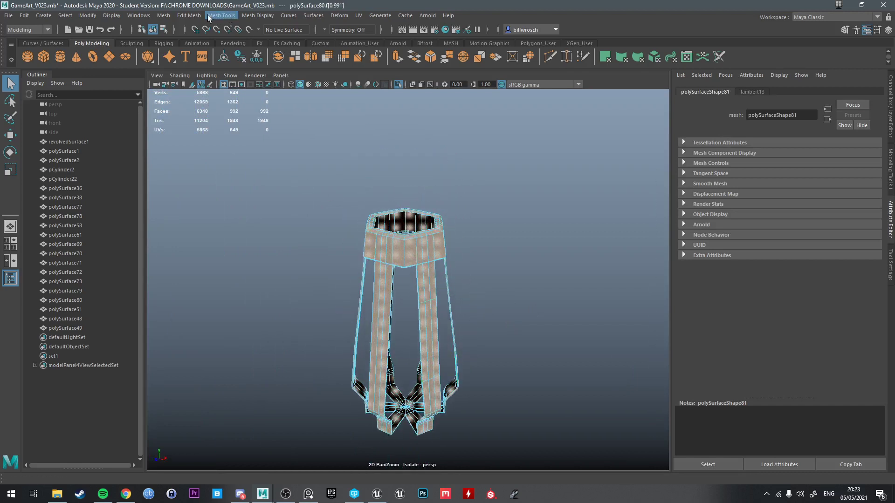
{"action": "left_click", "coordinate": [257, 16]}
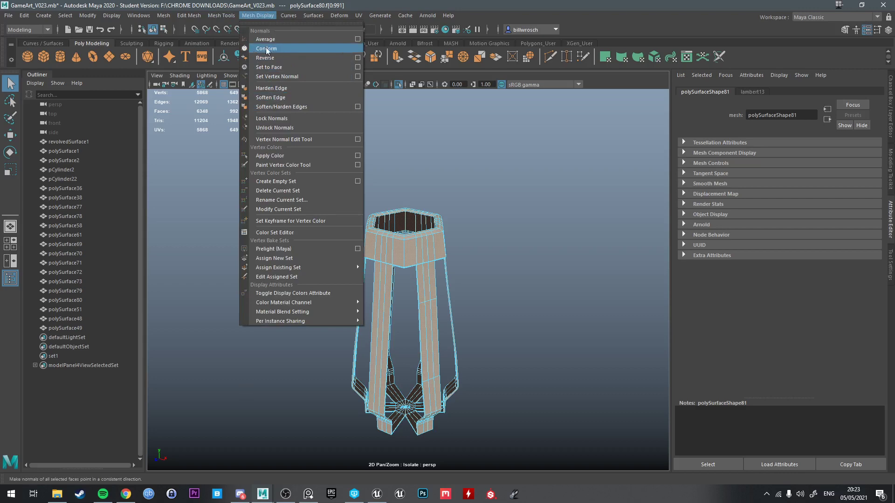
{"action": "left_click", "coordinate": [279, 48]}
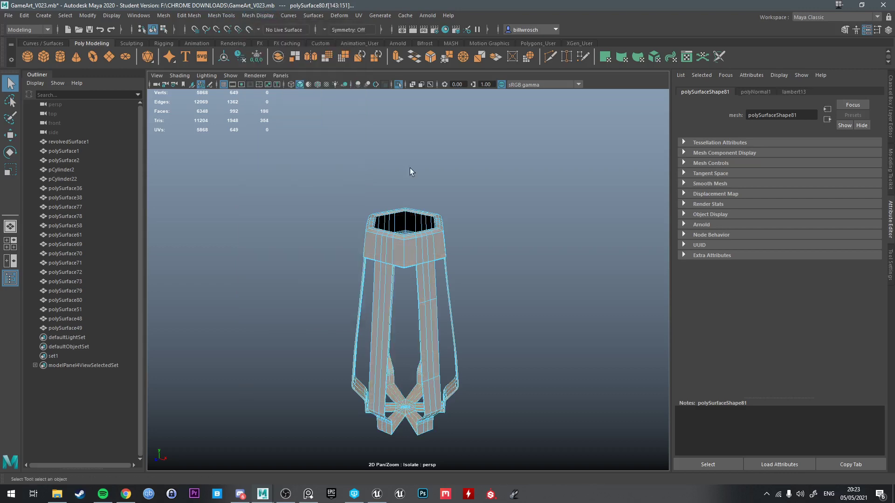
- Return to object mode and examine the face shading on the lower straps and the star-shaped base
{"action": "left_click_drag", "start_coordinate": [462, 220], "coordinate": [379, 247], "text": "alt"}
{"action": "middle_click_drag", "start_coordinate": [504, 283], "coordinate": [536, 181], "text": "alt"}
{"action": "scroll", "coordinate": [455, 262], "scroll_direction": "up", "scroll_amount": 4}
{"action": "middle_click_drag", "start_coordinate": [444, 224], "coordinate": [390, 228], "text": "alt"}
{"action": "right_click_drag", "start_coordinate": [389, 229], "coordinate": [435, 205]}
{"action": "scroll", "coordinate": [406, 234], "scroll_direction": "up", "scroll_amount": 3}
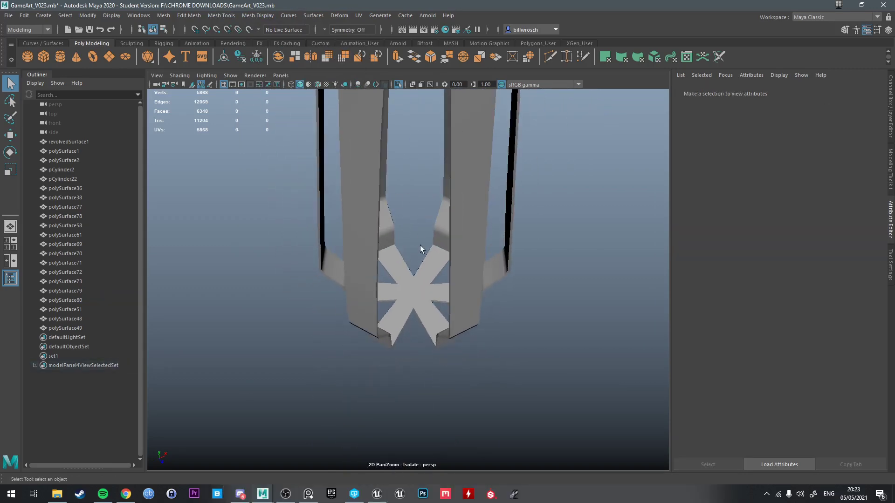
{"action": "scroll", "coordinate": [420, 245], "scroll_direction": "up", "scroll_amount": 5}
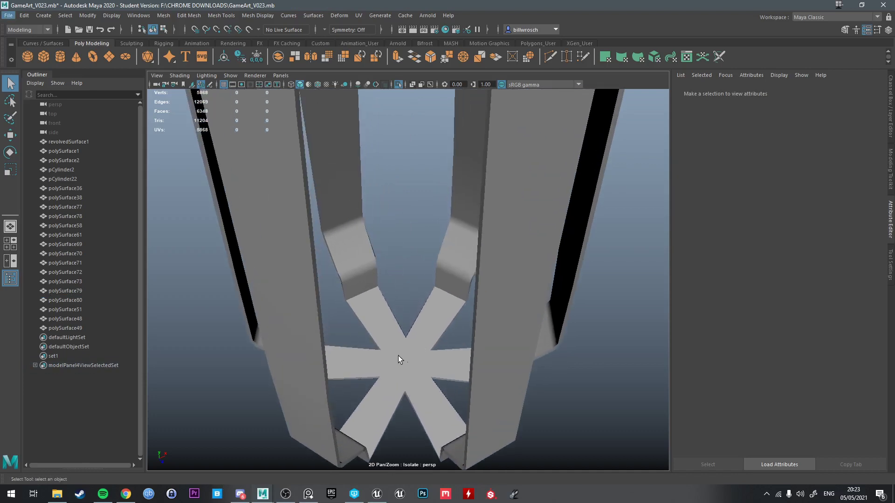
{"action": "scroll", "coordinate": [399, 359], "scroll_direction": "down", "scroll_amount": 5}
{"action": "left_click_drag", "start_coordinate": [404, 379], "coordinate": [435, 266], "text": "alt"}
{"action": "left_click", "coordinate": [411, 346]}
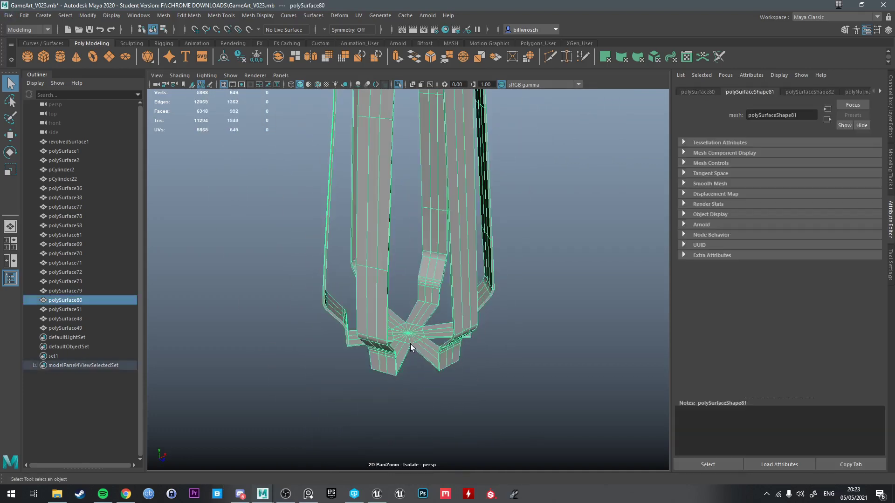
- Examine the vertices and interior geometry at the centre of the star-shaped base, looking from underneath and inside
{"action": "scroll", "coordinate": [415, 350], "scroll_direction": "down", "scroll_amount": 4}
{"action": "middle_click_drag", "start_coordinate": [424, 356], "coordinate": [415, 303], "text": "alt"}
{"action": "right_click_drag", "start_coordinate": [415, 303], "coordinate": [393, 295]}
{"action": "scroll", "coordinate": [410, 321], "scroll_direction": "up", "scroll_amount": 6}
{"action": "scroll", "coordinate": [415, 351], "scroll_direction": "down", "scroll_amount": 2}
{"action": "left_click", "coordinate": [434, 283]}
{"action": "scroll", "coordinate": [392, 295], "scroll_direction": "down", "scroll_amount": 4}
{"action": "left_click_drag", "start_coordinate": [442, 287], "coordinate": [408, 349], "text": "alt"}
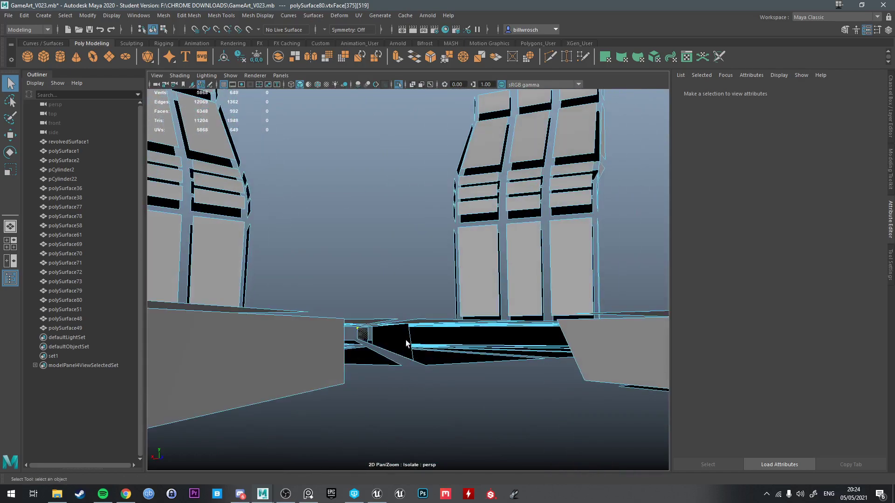
{"action": "mouse_move", "coordinate": [406, 343]}
{"action": "left_mouse_down", "text": "alt"}
{"action": "mouse_move", "coordinate": [407, 334]}
{"action": "mouse_move", "coordinate": [396, 332]}
{"action": "left_mouse_up", "text": "alt"}
{"action": "right_click_drag", "start_coordinate": [396, 332], "coordinate": [396, 262]}
{"action": "left_click_drag", "start_coordinate": [383, 314], "coordinate": [382, 283], "text": "alt"}
{"action": "left_click", "coordinate": [380, 279]}
- Delete the hidden interior faces that radiate from the centre vertices of the star-shaped base, one by one
{"action": "right_click_drag", "start_coordinate": [371, 252], "coordinate": [328, 243]}
{"action": "left_click", "coordinate": [366, 228]}
{"action": "key", "text": "f"}
{"action": "right_click_drag", "start_coordinate": [390, 236], "coordinate": [383, 279]}
{"action": "left_click", "coordinate": [385, 308]}
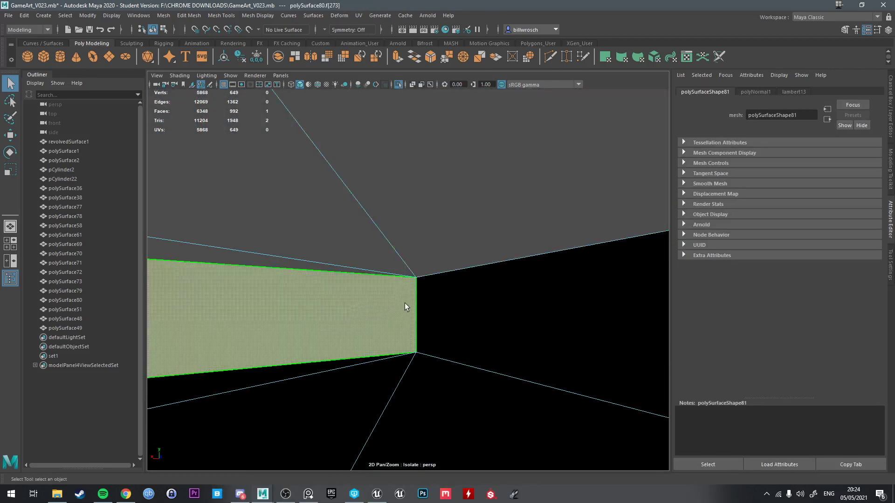
{"action": "key", "text": "Delete"}
{"action": "left_click", "coordinate": [392, 307]}
{"action": "key", "text": "Delete"}
{"action": "left_click", "coordinate": [399, 306]}
{"action": "key", "text": "Delete"}
{"action": "left_click", "coordinate": [407, 312]}
{"action": "key", "text": "Delete"}
{"action": "left_click", "coordinate": [405, 307]}
{"action": "key", "text": "Delete"}
{"action": "left_click", "coordinate": [409, 309]}
{"action": "key", "text": "Delete"}
{"action": "left_click", "coordinate": [405, 310]}
{"action": "key", "text": "Delete"}
{"action": "left_click", "coordinate": [404, 311]}
{"action": "key", "text": "Delete"}
{"action": "left_click", "coordinate": [427, 315]}
{"action": "key", "text": "Delete"}
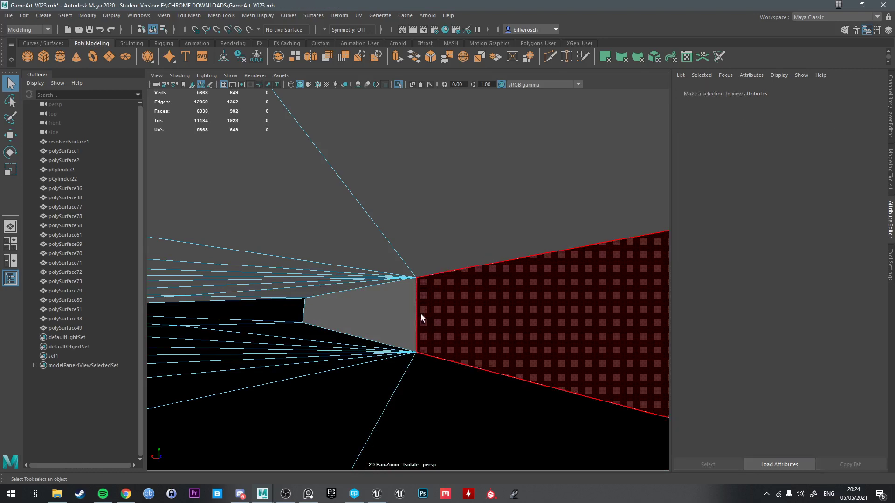
{"action": "left_click", "coordinate": [421, 314]}
{"action": "key", "text": "Delete"}
{"action": "left_click", "coordinate": [421, 314]}
{"action": "key", "text": "Delete"}
{"action": "left_click", "coordinate": [425, 312]}
{"action": "key", "text": "Delete"}
{"action": "left_click", "coordinate": [418, 315]}
{"action": "key", "text": "Delete"}
{"action": "left_click", "coordinate": [424, 315]}
{"action": "key", "text": "Delete"}
{"action": "left_click", "coordinate": [422, 315]}
{"action": "key", "text": "Delete"}
{"action": "left_click", "coordinate": [423, 315]}
{"action": "key", "text": "Delete"}
{"action": "left_click", "coordinate": [423, 315]}
{"action": "key", "text": "Delete"}
{"action": "left_click", "coordinate": [424, 315]}
{"action": "key", "text": "Delete"}
{"action": "left_click", "coordinate": [423, 314]}
{"action": "key", "text": "Delete"}
{"action": "left_click", "coordinate": [407, 318]}
{"action": "key", "text": "Delete"}
{"action": "left_click", "coordinate": [408, 318]}
{"action": "key", "text": "Delete"}
{"action": "left_click", "coordinate": [408, 318]}
{"action": "key", "text": "Delete"}
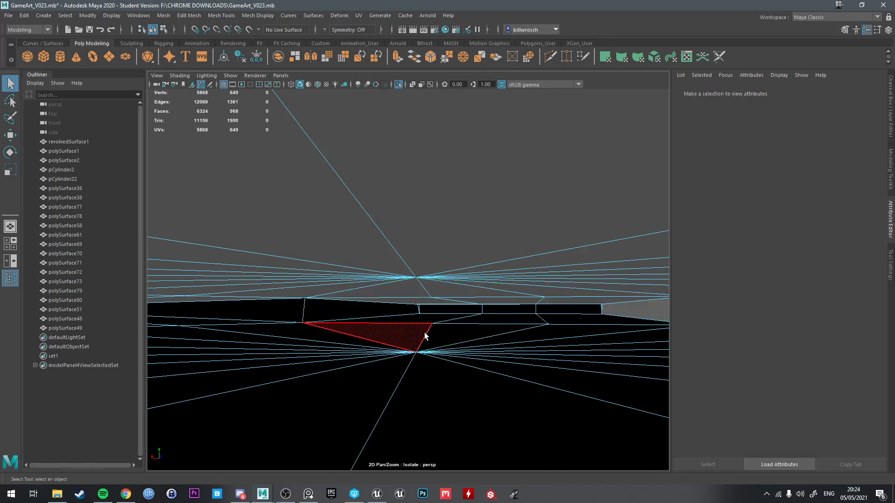
- Check the cleaned base, return to object mode and delete the mesh's construction history
{"action": "left_click_drag", "start_coordinate": [429, 333], "coordinate": [505, 328], "text": "alt"}
{"action": "left_click", "coordinate": [527, 318]}
{"action": "key", "text": "f"}
{"action": "right_click_drag", "start_coordinate": [462, 336], "coordinate": [366, 356], "text": "alt"}
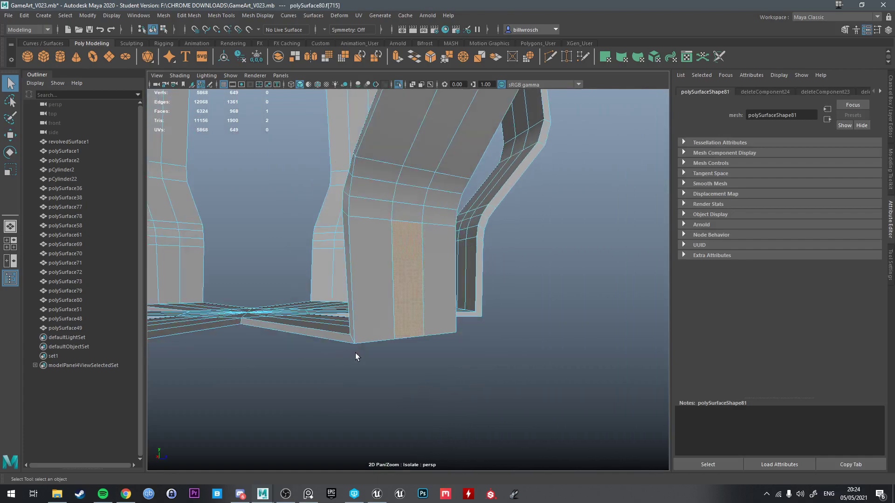
{"action": "left_click_drag", "start_coordinate": [366, 356], "coordinate": [441, 362], "text": "alt"}
{"action": "middle_click_drag", "start_coordinate": [442, 361], "coordinate": [414, 361], "text": "alt"}
{"action": "right_click_drag", "start_coordinate": [406, 305], "coordinate": [441, 322]}
{"action": "left_click_drag", "start_coordinate": [442, 321], "coordinate": [441, 325], "text": "alt"}
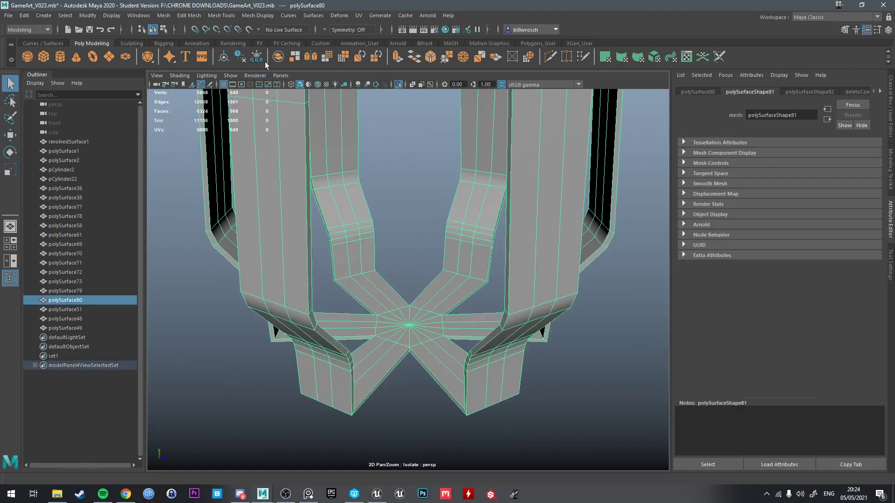
{"action": "left_click", "coordinate": [257, 61]}
- Select all vertices of the collar and strap mesh and merge them with a distance threshold of 0.1
{"action": "left_click", "coordinate": [433, 227]}
{"action": "left_click_drag", "start_coordinate": [432, 227], "coordinate": [394, 362], "text": "alt"}
{"action": "scroll", "coordinate": [393, 363], "scroll_direction": "down", "scroll_amount": 8}
{"action": "scroll", "coordinate": [407, 233], "scroll_direction": "up", "scroll_amount": 5}
{"action": "left_click_drag", "start_coordinate": [407, 233], "coordinate": [430, 287], "text": "alt"}
{"action": "left_click", "coordinate": [426, 338]}
{"action": "scroll", "coordinate": [430, 287], "scroll_direction": "down", "scroll_amount": 4}
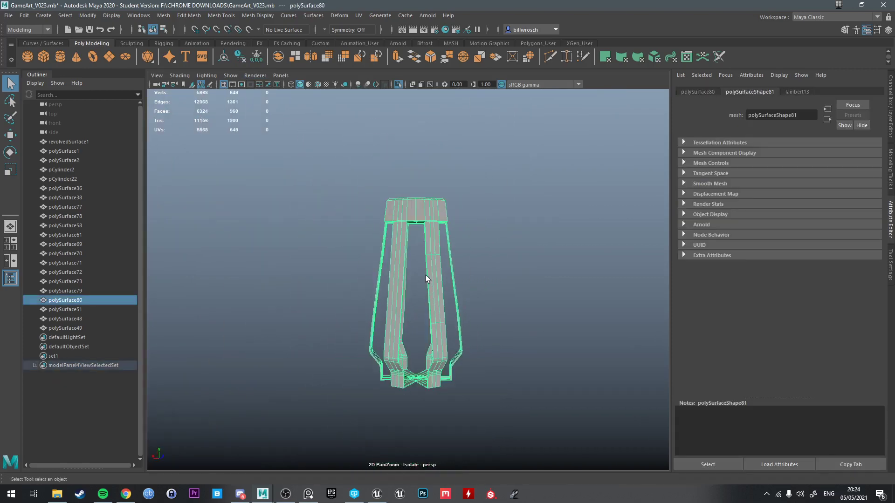
{"action": "right_click_drag", "start_coordinate": [426, 276], "coordinate": [375, 210]}
{"action": "left_click_drag", "start_coordinate": [302, 147], "coordinate": [531, 410]}
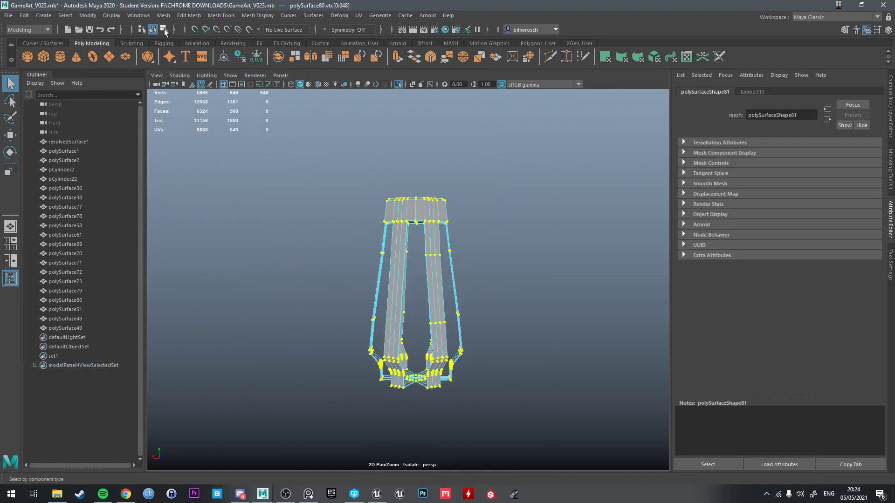
{"action": "left_click", "coordinate": [189, 14]}
{"action": "left_click", "coordinate": [205, 115]}
{"action": "scroll", "coordinate": [531, 289], "scroll_direction": "up", "scroll_amount": 3}
{"action": "scroll", "coordinate": [401, 214], "scroll_direction": "up", "scroll_amount": 3}
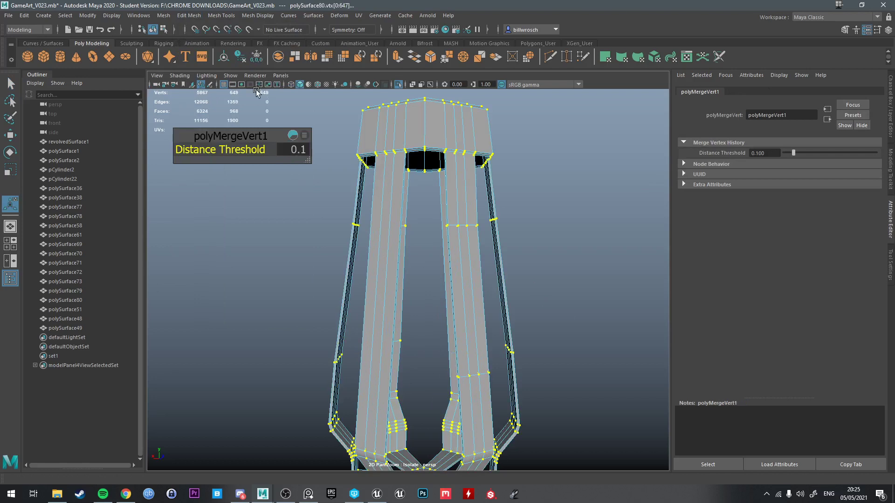
{"action": "left_click_drag", "start_coordinate": [295, 142], "coordinate": [375, 207]}
{"action": "key", "text": "q"}
- Select all edges of the collar and strap mesh and merge them with a tolerance of 0.1
{"action": "right_click_drag", "start_coordinate": [375, 207], "coordinate": [375, 186]}
{"action": "scroll", "coordinate": [375, 186], "scroll_direction": "down", "scroll_amount": 5}
{"action": "left_click_drag", "start_coordinate": [261, 141], "coordinate": [512, 400]}
{"action": "left_click_drag", "start_coordinate": [410, 293], "coordinate": [417, 269], "text": "alt"}
{"action": "left_click", "coordinate": [188, 15]}
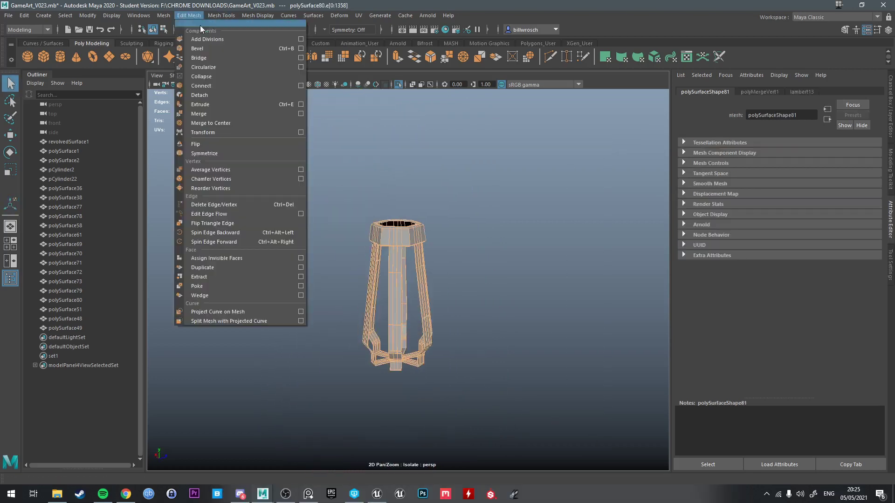
{"action": "left_click", "coordinate": [227, 113]}
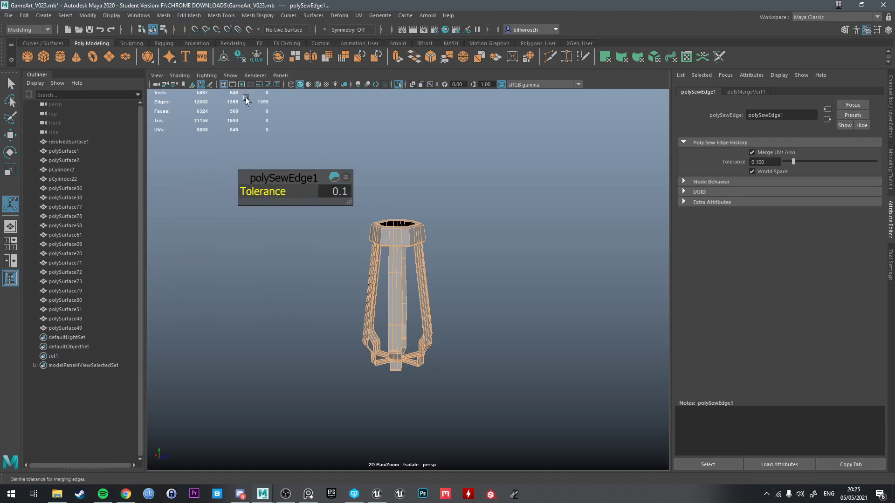
{"action": "key", "text": "q"}
- Return the merged mesh to object mode and clear its construction history
{"action": "right_click_drag", "start_coordinate": [409, 184], "coordinate": [445, 148]}
{"action": "scroll", "coordinate": [407, 238], "scroll_direction": "up", "scroll_amount": 4}
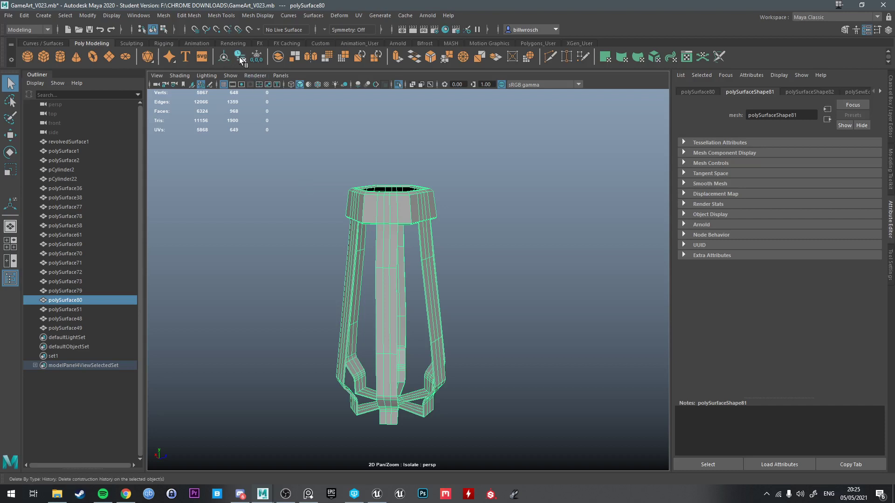
{"action": "left_click_drag", "start_coordinate": [448, 299], "coordinate": [438, 249], "text": "alt"}
{"action": "left_click_drag", "start_coordinate": [396, 333], "coordinate": [401, 376], "text": "alt"}
{"action": "middle_click_drag", "start_coordinate": [396, 376], "coordinate": [400, 335], "text": "alt"}
{"action": "scroll", "coordinate": [358, 336], "scroll_direction": "up", "scroll_amount": 4}
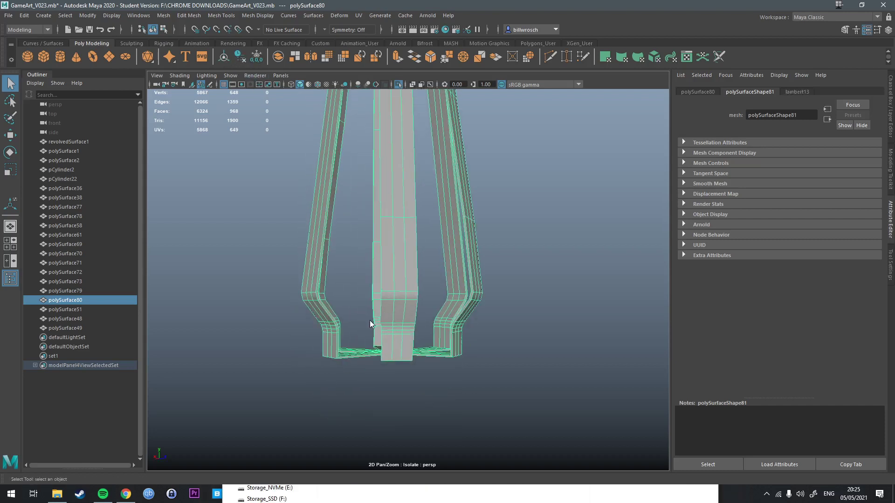
- Turn on the smooth mesh preview and examine the collar and straps from several sides
{"action": "left_click_drag", "start_coordinate": [394, 251], "coordinate": [397, 328], "text": "alt"}
{"action": "key", "text": "3"}
{"action": "middle_click_drag", "start_coordinate": [398, 327], "coordinate": [406, 219], "text": "alt"}
{"action": "right_click_drag", "start_coordinate": [406, 219], "coordinate": [485, 315], "text": "alt"}
{"action": "left_click_drag", "start_coordinate": [485, 315], "coordinate": [542, 252], "text": "alt"}
{"action": "scroll", "coordinate": [455, 267], "scroll_direction": "down", "scroll_amount": 5}
{"action": "key", "text": "3"}
{"action": "left_click_drag", "start_coordinate": [463, 290], "coordinate": [522, 261], "text": "alt"}
{"action": "middle_click_drag", "start_coordinate": [522, 261], "coordinate": [354, 275], "text": "alt"}
{"action": "left_click_drag", "start_coordinate": [354, 275], "coordinate": [373, 290], "text": "alt"}
- Select the faces across the upper straps just below the collar to examine how they smooth
{"action": "right_click_drag", "start_coordinate": [373, 290], "coordinate": [376, 263]}
{"action": "left_click", "coordinate": [358, 284]}
{"action": "left_click", "coordinate": [372, 280], "text": "shift"}
{"action": "left_click", "coordinate": [384, 281], "text": "shift"}
{"action": "left_click_drag", "start_coordinate": [418, 283], "coordinate": [386, 278], "text": "alt"}
{"action": "left_click", "coordinate": [412, 268]}
{"action": "left_click", "coordinate": [422, 266], "text": "shift"}
- Select an edge loop along one strap and examine where it meets the smoothed collar
{"action": "right_click_drag", "start_coordinate": [432, 236], "coordinate": [431, 210]}
{"action": "double_click", "coordinate": [433, 371]}
{"action": "left_click_drag", "start_coordinate": [433, 370], "coordinate": [408, 379], "text": "alt"}
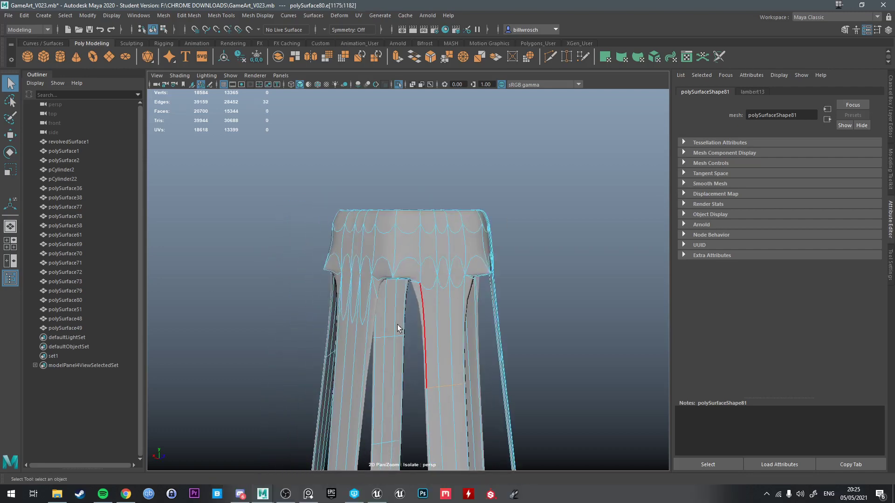
{"action": "left_click_drag", "start_coordinate": [369, 345], "coordinate": [418, 296], "text": "alt"}
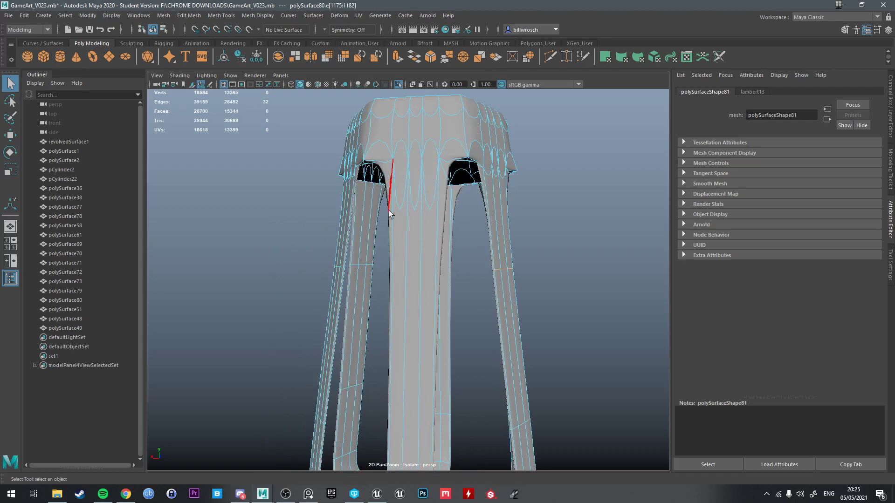
{"action": "left_click_drag", "start_coordinate": [368, 323], "coordinate": [441, 340], "text": "alt"}
- Select a face loop running down one strap to check how its faces flow into the collar
{"action": "mouse_move", "coordinate": [457, 235]}
{"action": "right_mouse_down"}
{"action": "mouse_move", "coordinate": [464, 312]}
{"action": "mouse_move", "coordinate": [444, 255]}
{"action": "right_mouse_up"}
{"action": "left_click_drag", "start_coordinate": [464, 279], "coordinate": [424, 273], "text": "alt"}
{"action": "right_click_drag", "start_coordinate": [424, 239], "coordinate": [429, 264]}
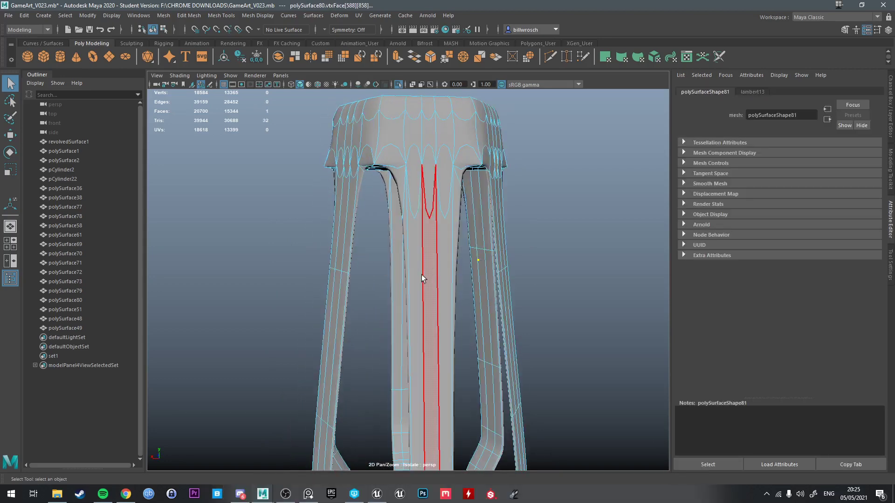
{"action": "left_click", "coordinate": [410, 301]}
{"action": "mouse_move", "coordinate": [420, 276]}
{"action": "left_mouse_down", "text": "alt"}
{"action": "mouse_move", "coordinate": [411, 301]}
{"action": "mouse_move", "coordinate": [396, 281]}
{"action": "mouse_move", "coordinate": [412, 287]}
{"action": "left_mouse_up", "text": "alt"}
{"action": "double_click", "coordinate": [441, 297], "text": "shift"}
- Return to object mode and inspect the collar, its lower rim and the strap joints from several sides without smoothing
{"action": "right_click_drag", "start_coordinate": [417, 231], "coordinate": [436, 230]}
{"action": "left_click_drag", "start_coordinate": [436, 230], "coordinate": [520, 252], "text": "alt"}
{"action": "scroll", "coordinate": [520, 251], "scroll_direction": "up", "scroll_amount": 5}
{"action": "middle_click_drag", "start_coordinate": [520, 233], "coordinate": [504, 281], "text": "alt"}
{"action": "left_click_drag", "start_coordinate": [504, 281], "coordinate": [522, 342], "text": "alt"}
{"action": "middle_click_drag", "start_coordinate": [523, 342], "coordinate": [456, 305], "text": "alt"}
{"action": "scroll", "coordinate": [456, 306], "scroll_direction": "up", "scroll_amount": 3}
{"action": "left_click_drag", "start_coordinate": [456, 306], "coordinate": [483, 314], "text": "alt"}
{"action": "right_click_drag", "start_coordinate": [494, 237], "coordinate": [534, 223]}
{"action": "left_click_drag", "start_coordinate": [506, 225], "coordinate": [396, 332], "text": "alt"}
{"action": "scroll", "coordinate": [401, 303], "scroll_direction": "down", "scroll_amount": 3}
{"action": "middle_click_drag", "start_coordinate": [396, 332], "coordinate": [415, 341], "text": "alt"}
{"action": "left_click_drag", "start_coordinate": [416, 341], "coordinate": [377, 253], "text": "alt"}
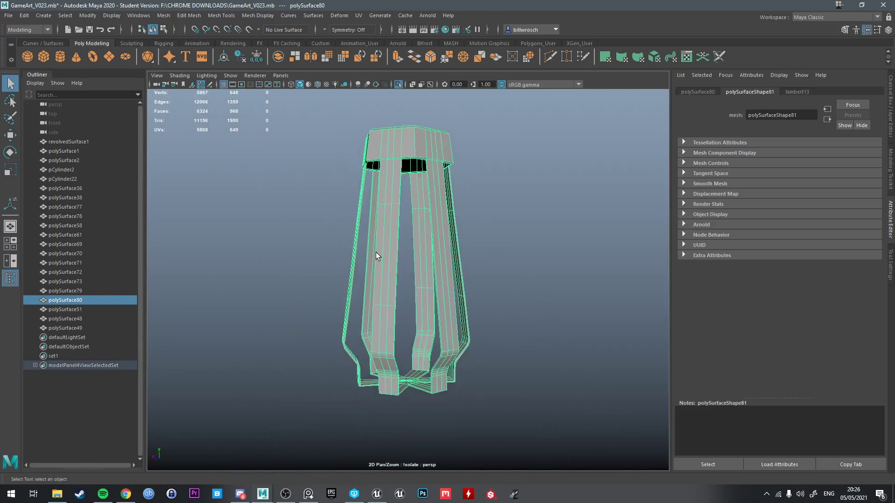
{"action": "middle_click_drag", "start_coordinate": [402, 102], "coordinate": [420, 257], "text": "alt"}
{"action": "scroll", "coordinate": [420, 257], "scroll_direction": "up", "scroll_amount": 8}
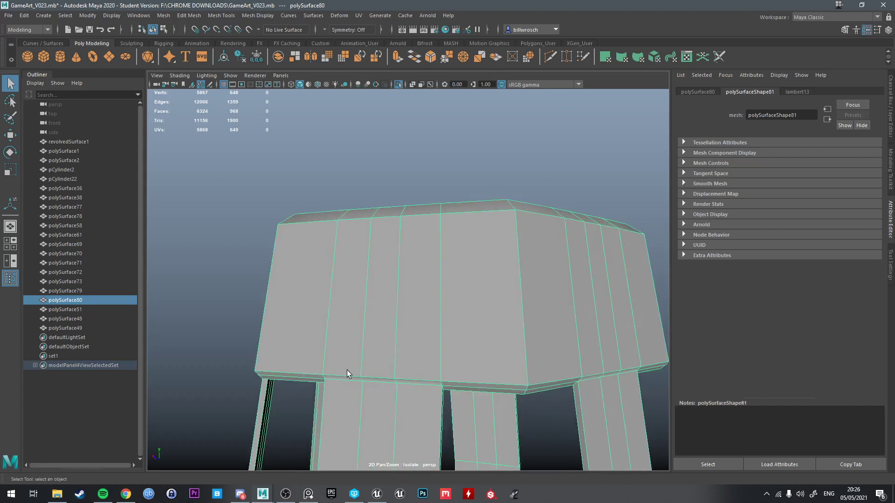
{"action": "left_click_drag", "start_coordinate": [416, 362], "coordinate": [437, 306], "text": "alt"}
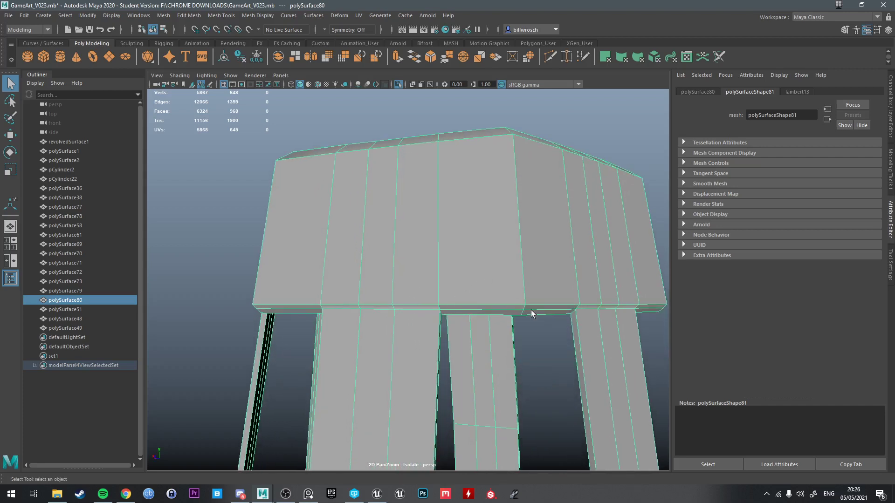
{"action": "scroll", "coordinate": [515, 311], "scroll_direction": "down", "scroll_amount": 10}
{"action": "middle_click_drag", "start_coordinate": [497, 333], "coordinate": [490, 309], "text": "alt"}
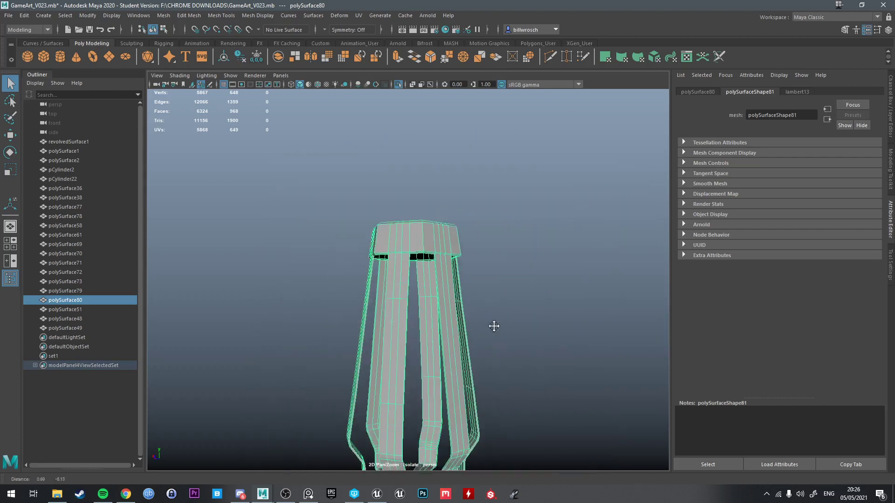
{"action": "left_click_drag", "start_coordinate": [490, 309], "coordinate": [451, 345], "text": "alt"}
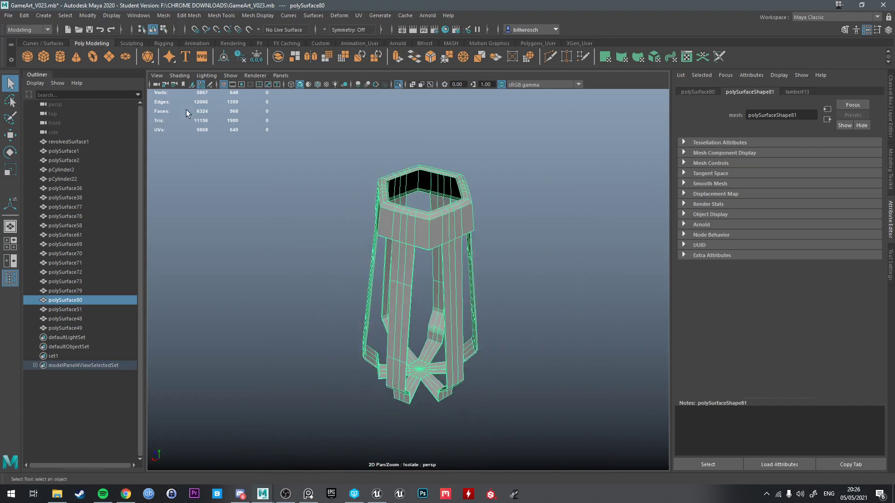
- Apply mesh Cleanup for lamina faces, nonmanifold geometry, zero-length edges, and faces with zero geometry or map area
{"action": "left_click_drag", "start_coordinate": [287, 172], "coordinate": [576, 382]}
{"action": "left_click", "coordinate": [163, 15]}
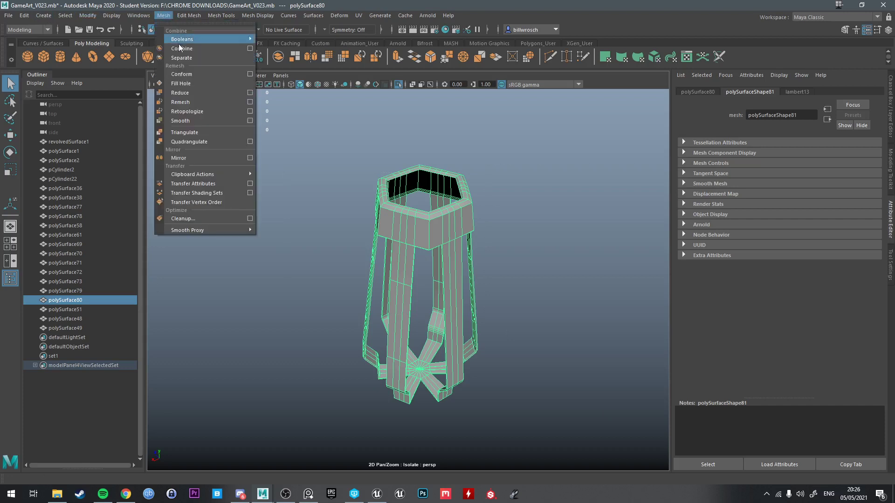
{"action": "left_click", "coordinate": [251, 218]}
{"action": "left_click_drag", "start_coordinate": [471, 67], "coordinate": [656, 107]}
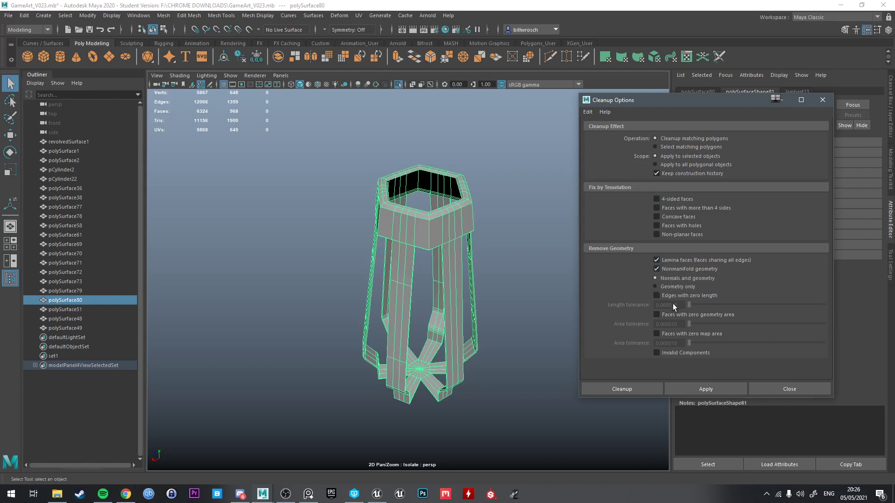
{"action": "left_click", "coordinate": [656, 334]}
{"action": "left_click", "coordinate": [700, 389]}
- Examine the cleaned-up collar and strap mesh from several sides and undo the cleanup
{"action": "left_click_drag", "start_coordinate": [487, 291], "coordinate": [445, 254], "text": "alt"}
{"action": "right_click_drag", "start_coordinate": [446, 254], "coordinate": [486, 265], "text": "alt"}
{"action": "middle_click_drag", "start_coordinate": [486, 266], "coordinate": [413, 256], "text": "alt"}
{"action": "mouse_move", "coordinate": [413, 256]}
{"action": "left_mouse_down", "text": "alt"}
{"action": "mouse_move", "coordinate": [378, 250]}
{"action": "mouse_move", "coordinate": [414, 254]}
{"action": "left_mouse_up", "text": "alt"}
{"action": "scroll", "coordinate": [486, 241], "scroll_direction": "down", "scroll_amount": 5}
{"action": "left_click_drag", "start_coordinate": [486, 241], "coordinate": [465, 250], "text": "alt"}
{"action": "right_click_drag", "start_coordinate": [456, 209], "coordinate": [496, 183]}
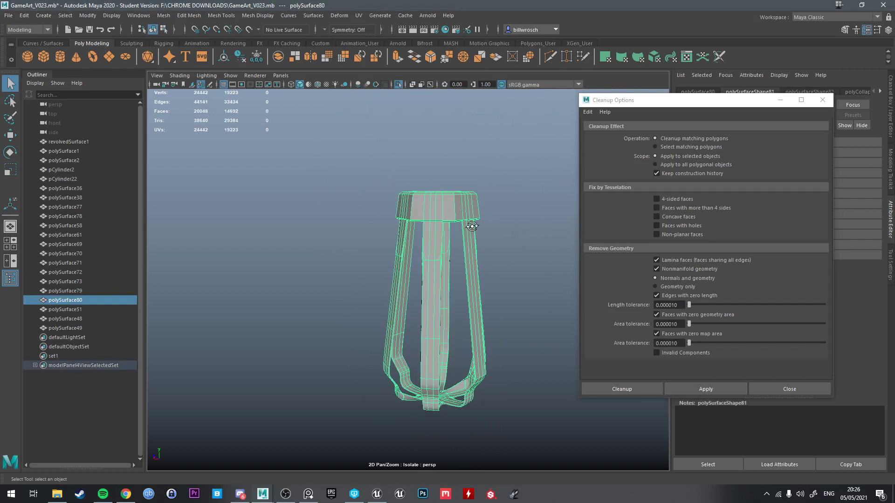
{"action": "scroll", "coordinate": [481, 194], "scroll_direction": "up", "scroll_amount": 6}
{"action": "key", "text": "1"}
{"action": "scroll", "coordinate": [483, 225], "scroll_direction": "down", "scroll_amount": 6}
{"action": "key", "text": "ctrl+z"}
{"action": "key", "text": "ctrl+z"}
{"action": "left_click_drag", "start_coordinate": [474, 256], "coordinate": [451, 242], "text": "alt"}
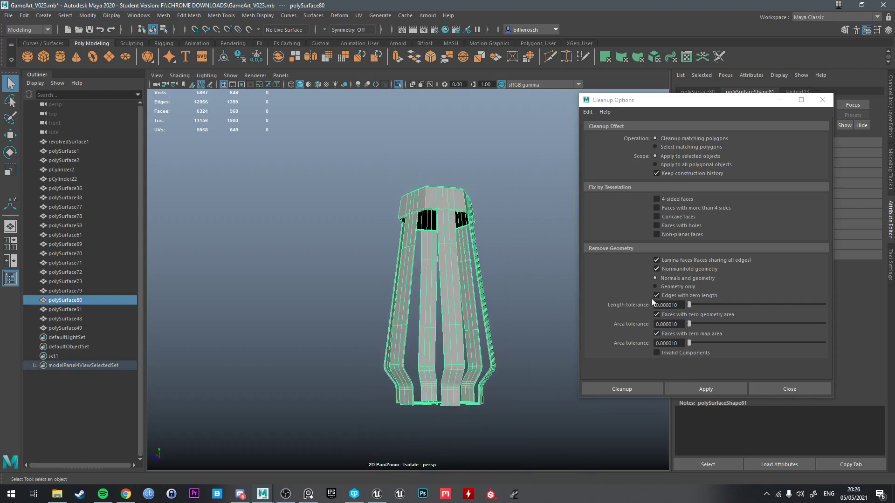
- Clean up the collar and strap mesh with lamina faces as the only enabled option
{"action": "left_click", "coordinate": [657, 261]}
{"action": "left_click", "coordinate": [657, 296]}
{"action": "left_click", "coordinate": [656, 315]}
{"action": "left_click", "coordinate": [656, 334]}
{"action": "left_click_drag", "start_coordinate": [549, 284], "coordinate": [631, 282], "text": "alt"}
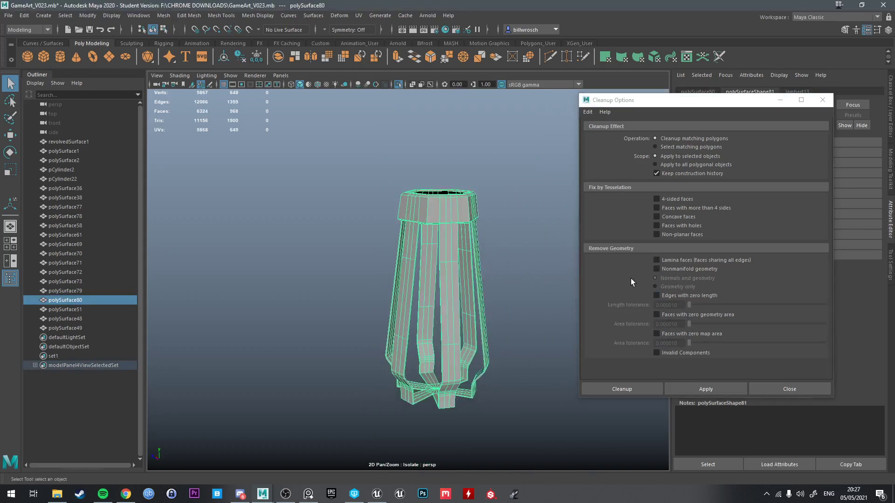
{"action": "left_click", "coordinate": [657, 261]}
{"action": "left_click", "coordinate": [706, 384]}
- Check the mesh in object mode with the smooth preview, and return to the unsmoothed display
{"action": "left_click_drag", "start_coordinate": [469, 281], "coordinate": [466, 303], "text": "alt"}
{"action": "right_click_drag", "start_coordinate": [458, 204], "coordinate": [506, 189]}
{"action": "left_click", "coordinate": [449, 215]}
{"action": "key", "text": "3"}
{"action": "key", "text": "1"}
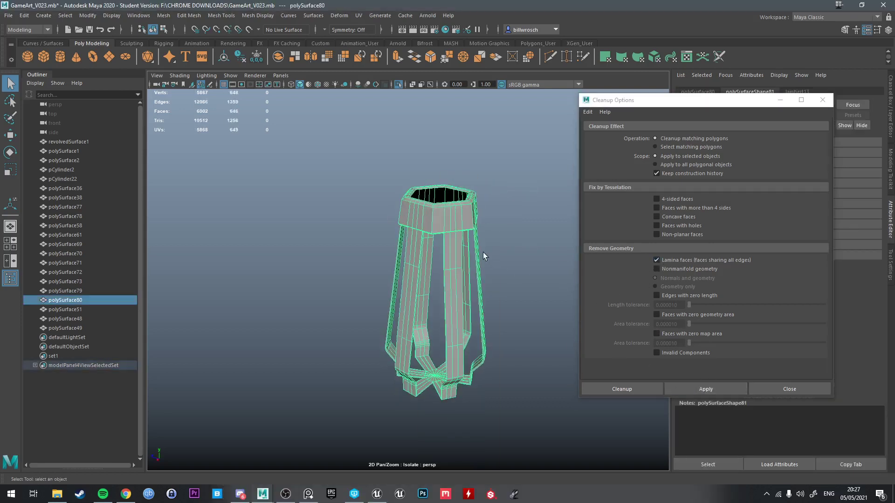
- Run Cleanup on the mesh for edges with zero length and, separately, for nonmanifold geometry
{"action": "left_click", "coordinate": [658, 261]}
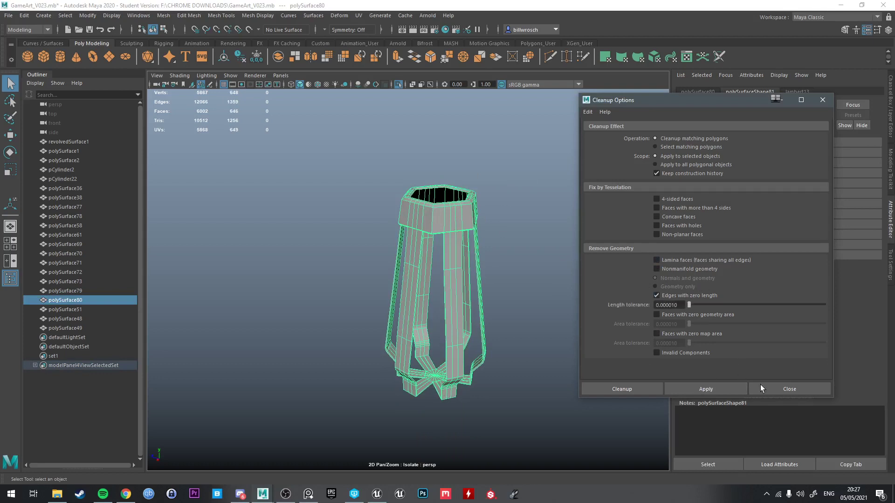
{"action": "left_click", "coordinate": [656, 295]}
{"action": "scroll", "coordinate": [497, 261], "scroll_direction": "up", "scroll_amount": 4}
{"action": "left_click", "coordinate": [705, 389]}
{"action": "middle_click_drag", "start_coordinate": [639, 451], "coordinate": [638, 402], "text": "alt"}
{"action": "left_click", "coordinate": [617, 387]}
- Examine the collar and straps in the smooth mesh preview, and turn the preview off
{"action": "left_click_drag", "start_coordinate": [617, 382], "coordinate": [517, 303], "text": "alt"}
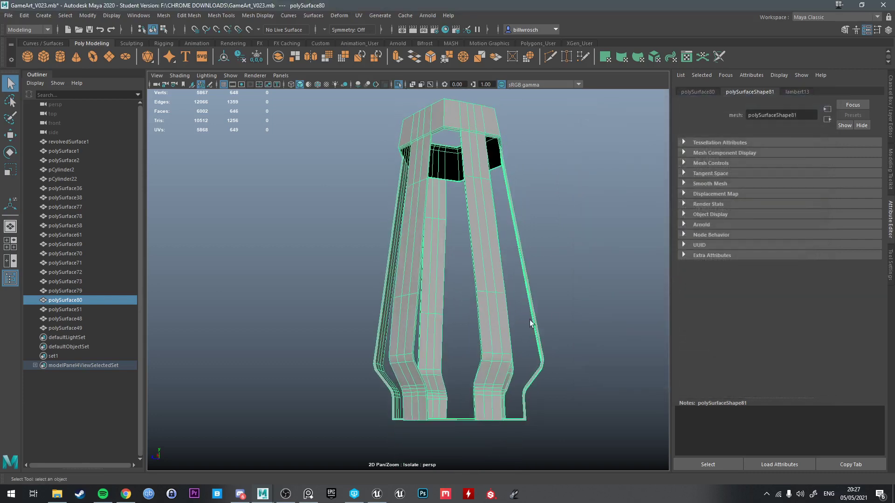
{"action": "right_click_drag", "start_coordinate": [488, 236], "coordinate": [542, 215]}
{"action": "left_click_drag", "start_coordinate": [499, 225], "coordinate": [522, 290], "text": "alt"}
{"action": "key", "text": "3"}
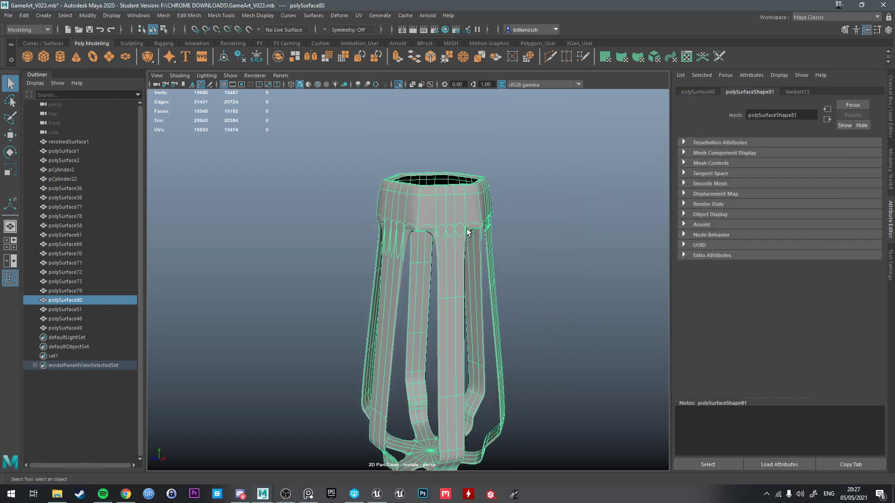
{"action": "left_click_drag", "start_coordinate": [467, 232], "coordinate": [447, 230], "text": "alt"}
{"action": "key", "text": "1"}
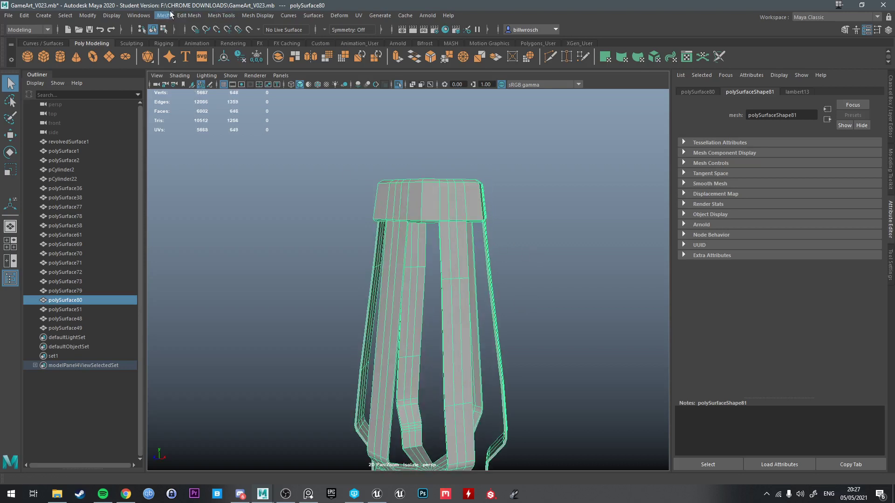
- Reopen the Cleanup options and clean up only faces with zero geometry area
{"action": "left_click", "coordinate": [172, 16]}
{"action": "left_click", "coordinate": [252, 220]}
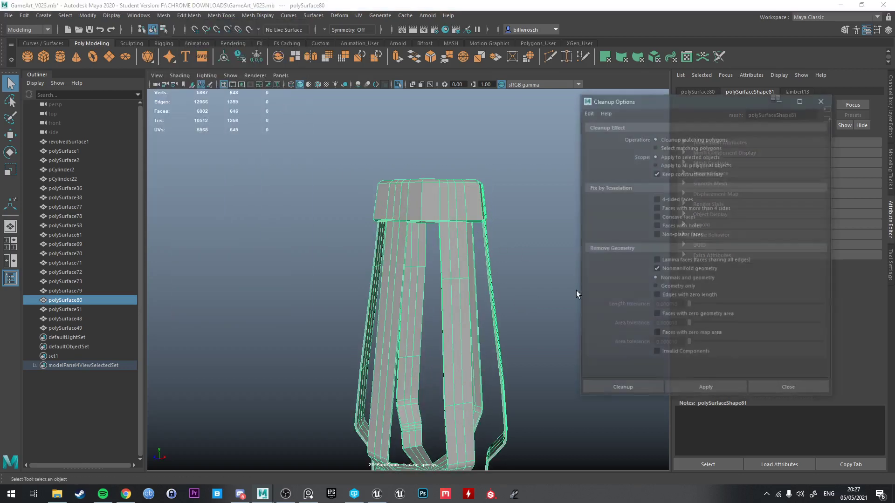
{"action": "left_click", "coordinate": [658, 269]}
{"action": "left_click", "coordinate": [658, 295]}
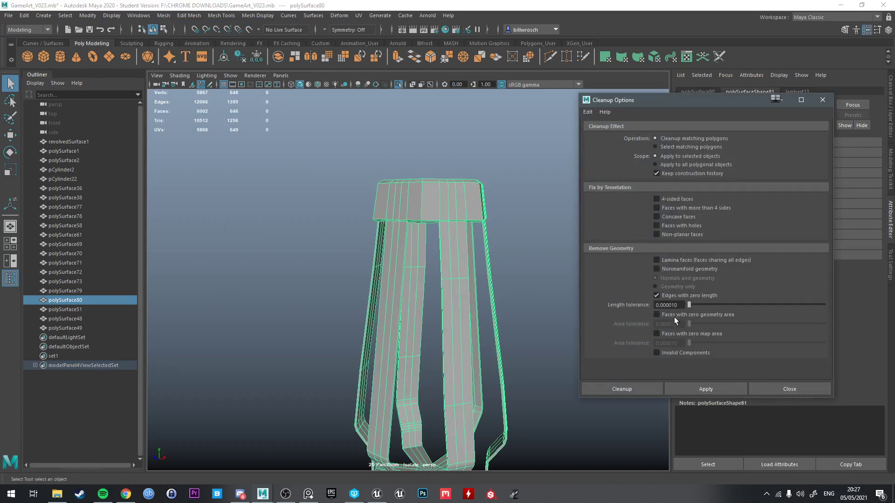
{"action": "left_click", "coordinate": [656, 296]}
{"action": "left_click", "coordinate": [657, 314]}
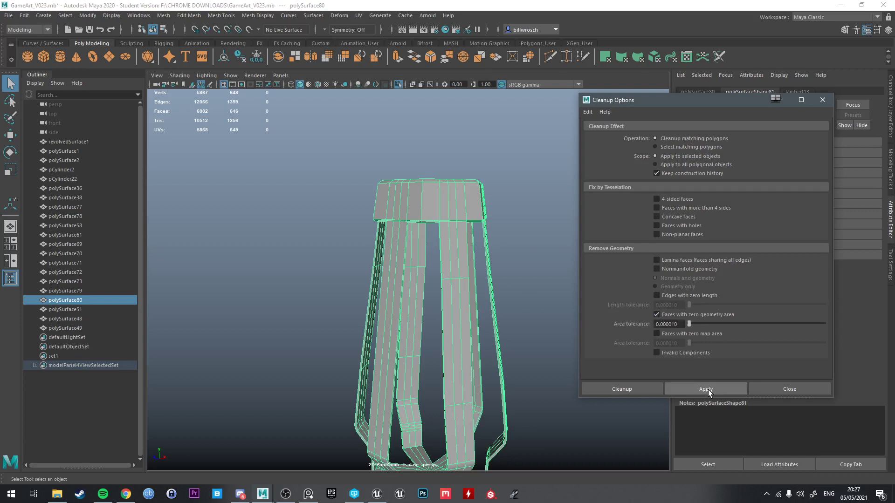
- Try cleaning up only faces with zero map area, undo it and reselect the mesh
{"action": "left_click", "coordinate": [657, 335]}
{"action": "left_click", "coordinate": [697, 387]}
{"action": "left_click_drag", "start_coordinate": [517, 326], "coordinate": [482, 345], "text": "alt"}
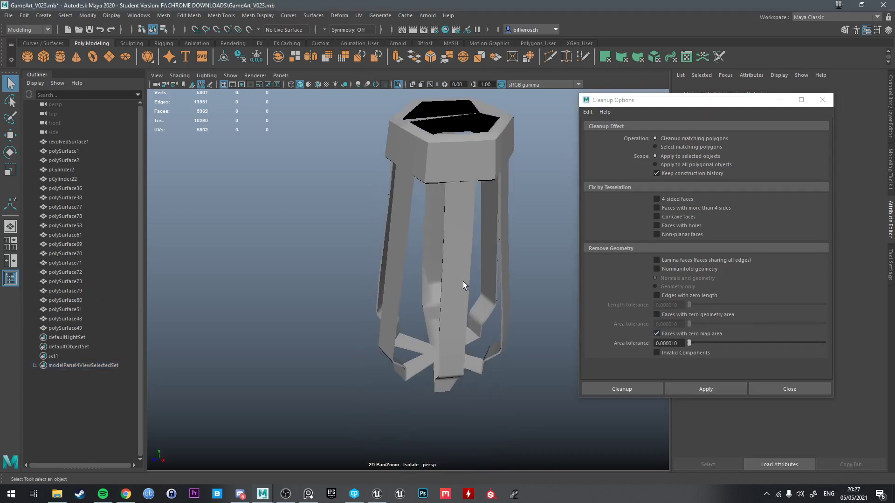
{"action": "mouse_move", "coordinate": [461, 278]}
{"action": "left_mouse_down", "text": "alt"}
{"action": "mouse_move", "coordinate": [455, 250]}
{"action": "mouse_move", "coordinate": [466, 293]}
{"action": "left_mouse_up", "text": "alt"}
{"action": "left_click", "coordinate": [489, 300]}
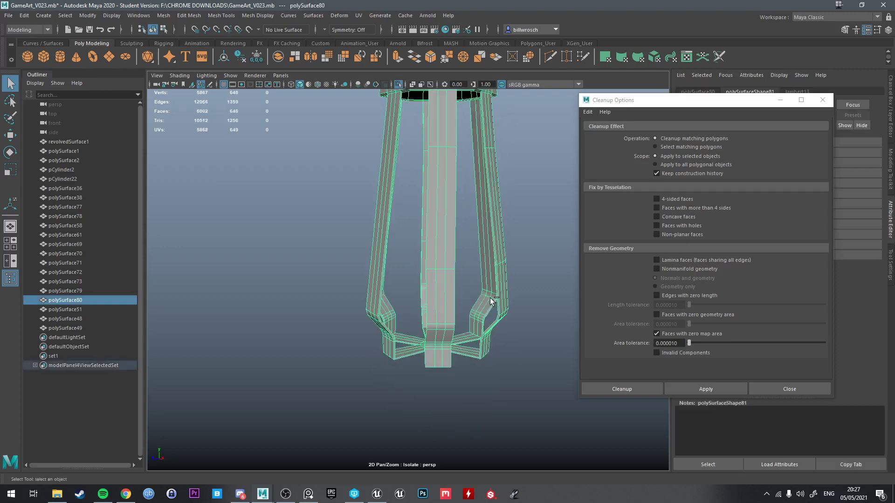
- Clean up the mesh with invalid components as the only enabled option
{"action": "left_click", "coordinate": [661, 335]}
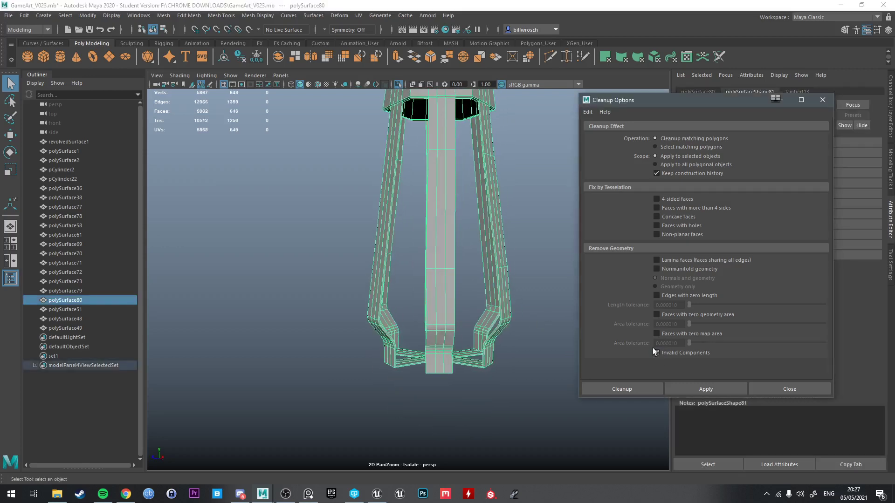
{"action": "middle_click_drag", "start_coordinate": [451, 206], "coordinate": [466, 239], "text": "alt"}
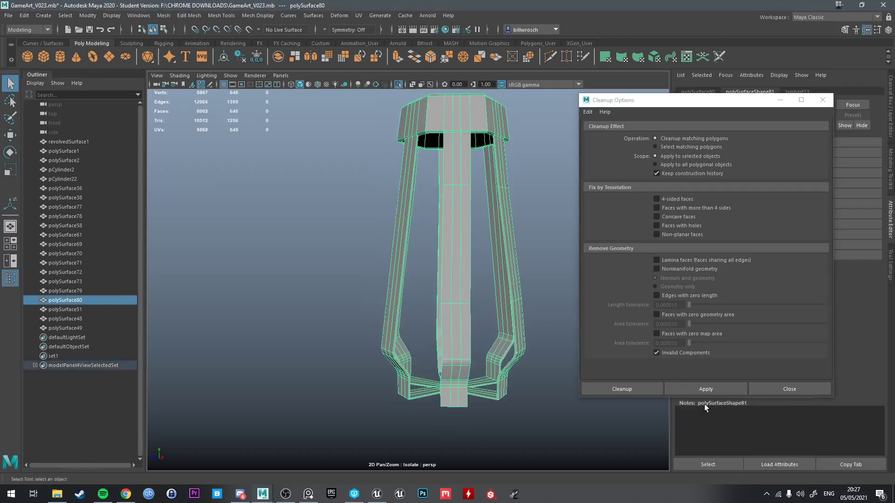
{"action": "left_click", "coordinate": [699, 389]}
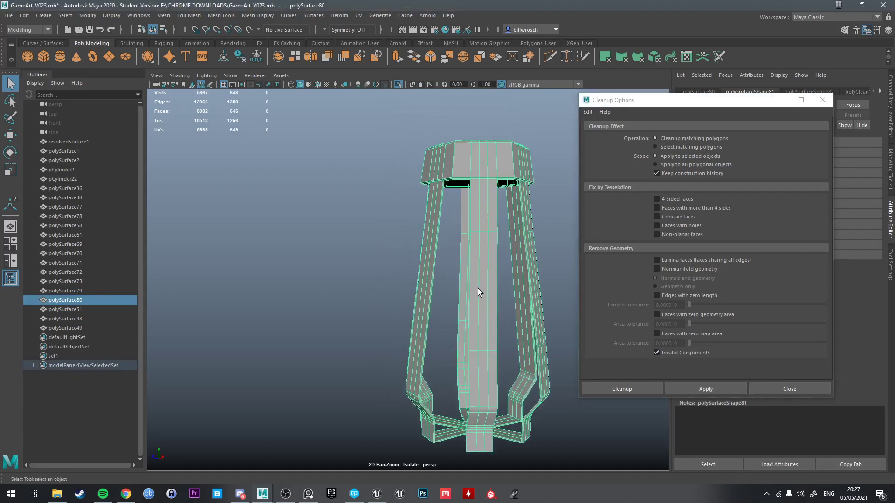
{"action": "left_click_drag", "start_coordinate": [481, 288], "coordinate": [517, 228], "text": "alt"}
- Try Cleanup with all five tessellation fixes, including 4-sided faces, and undo it
{"action": "left_click", "coordinate": [665, 198]}
{"action": "left_click", "coordinate": [664, 208]}
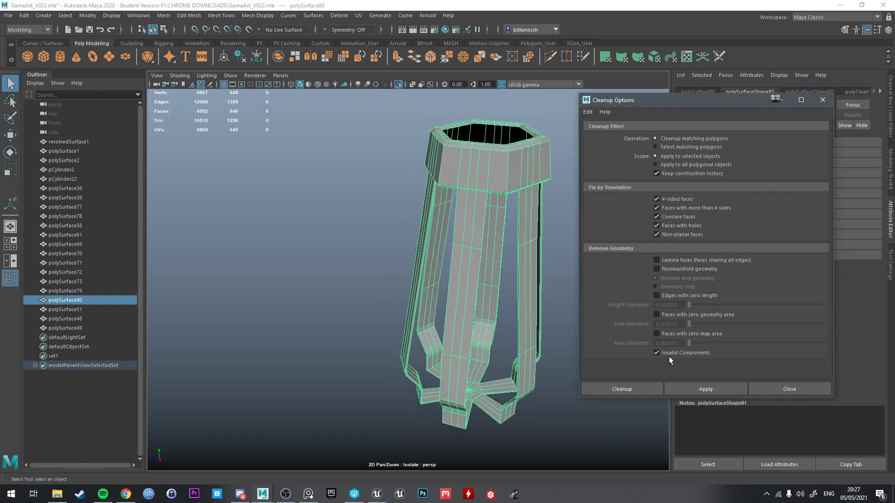
{"action": "left_click", "coordinate": [706, 388]}
{"action": "left_click_drag", "start_coordinate": [553, 313], "coordinate": [508, 279], "text": "alt"}
{"action": "key", "text": "ctrl+z"}
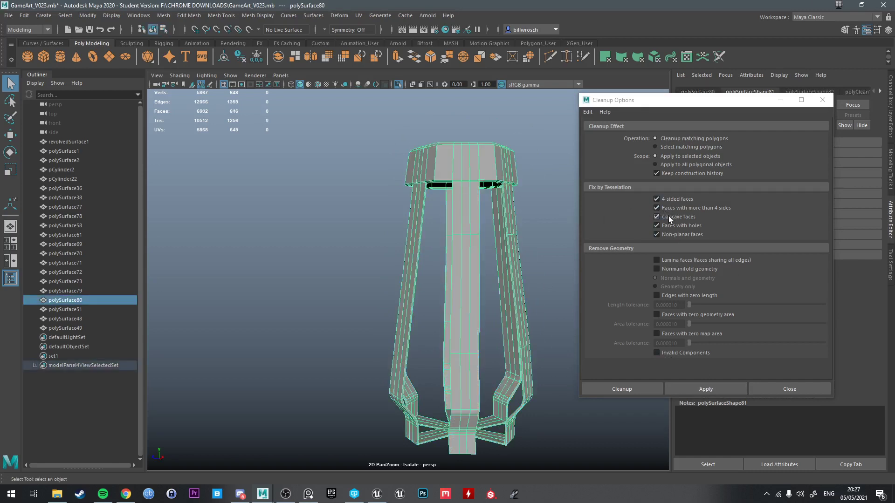
- Try the tessellation cleanup again with 4-sided faces excluded, and undo it
{"action": "left_click", "coordinate": [666, 199]}
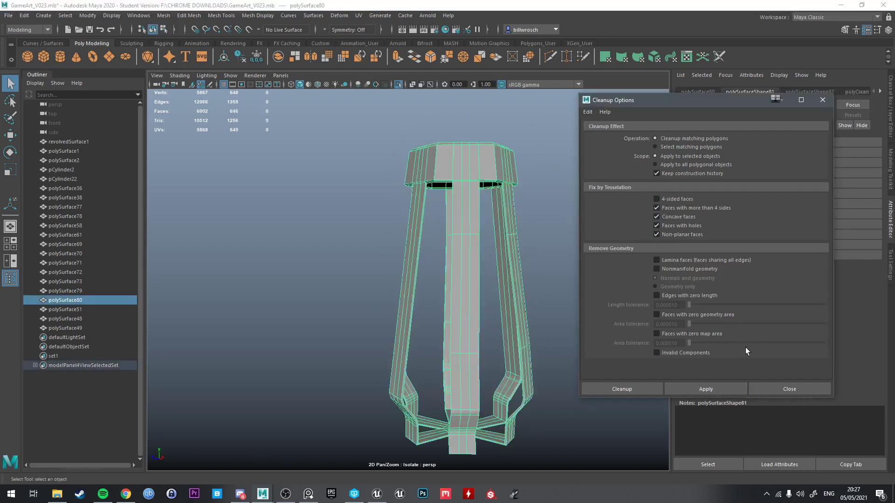
{"action": "left_click", "coordinate": [721, 391]}
{"action": "left_click_drag", "start_coordinate": [501, 235], "coordinate": [512, 243], "text": "alt"}
{"action": "key", "text": "ctrl+z"}
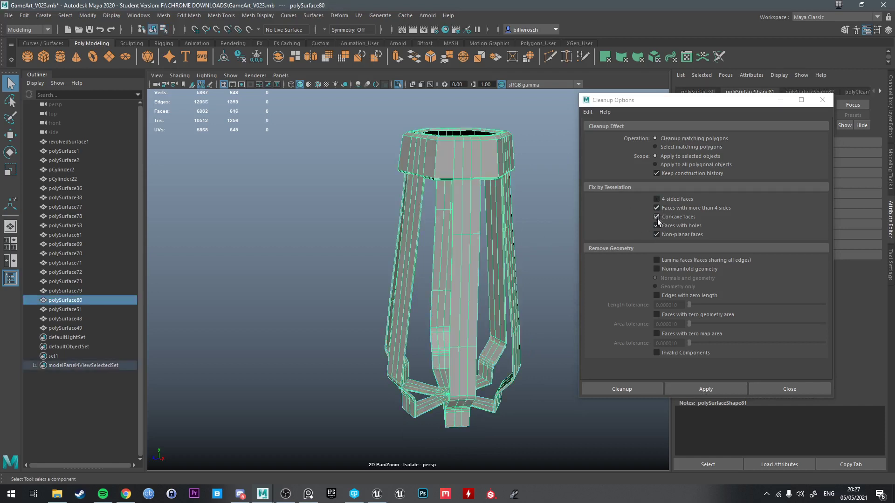
- Close the Cleanup options and compare the collar's underside with and without the smooth mesh preview
{"action": "right_click_drag", "start_coordinate": [428, 160], "coordinate": [474, 144]}
{"action": "left_click_drag", "start_coordinate": [474, 197], "coordinate": [435, 178], "text": "alt"}
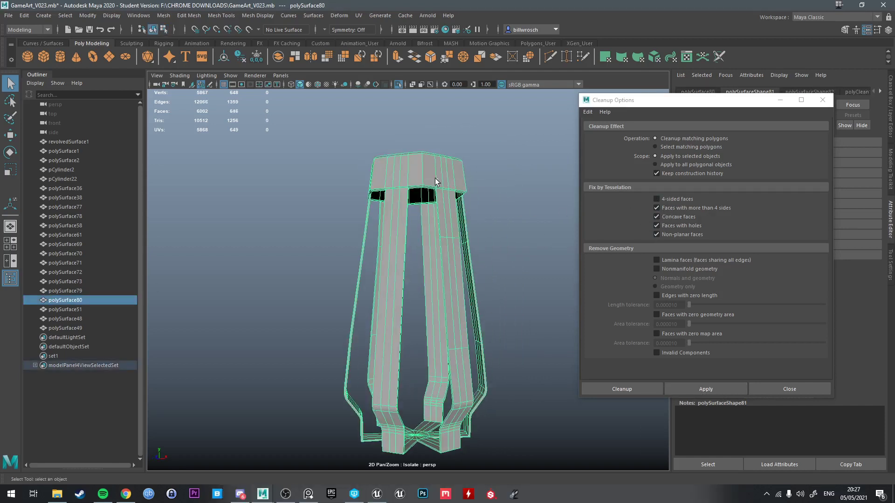
{"action": "key", "text": "3"}
{"action": "key", "text": "1"}
{"action": "left_click", "coordinate": [783, 388]}
{"action": "left_click_drag", "start_coordinate": [420, 237], "coordinate": [399, 328], "text": "alt"}
{"action": "scroll", "coordinate": [438, 354], "scroll_direction": "up", "scroll_amount": 3}
{"action": "scroll", "coordinate": [394, 303], "scroll_direction": "up", "scroll_amount": 3}
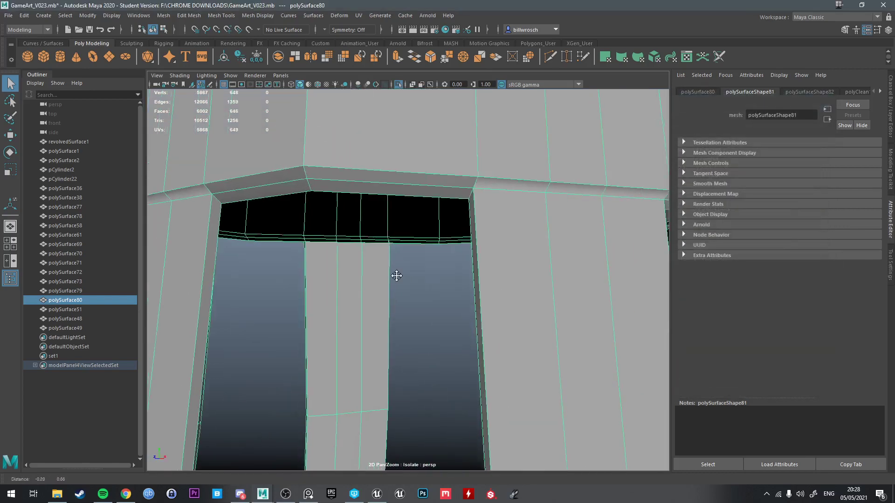
{"action": "right_click", "coordinate": [448, 184]}
{"action": "key", "text": "3"}
{"action": "key", "text": "1"}
- Select faces along the collar's lower bevel and try double-selecting neighbouring ones to test the face loop
{"action": "right_click_drag", "start_coordinate": [455, 224], "coordinate": [456, 233]}
{"action": "left_click", "coordinate": [505, 235]}
{"action": "left_click_drag", "start_coordinate": [504, 237], "coordinate": [501, 262], "text": "alt"}
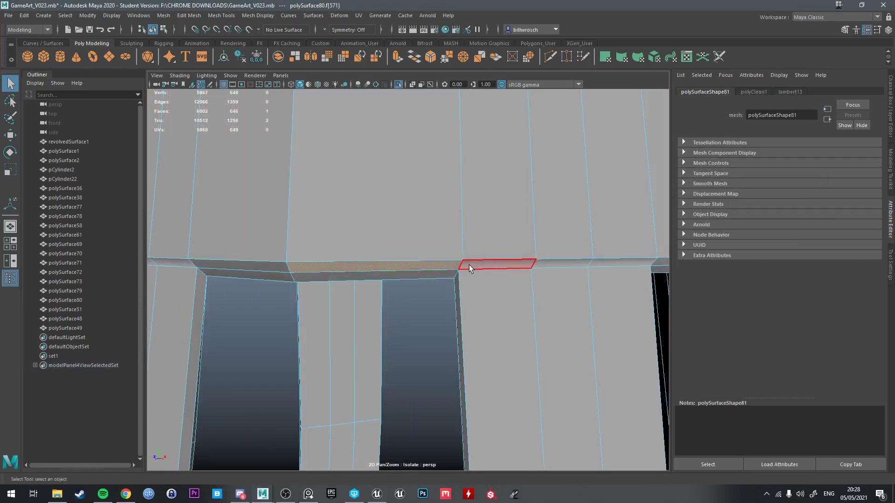
{"action": "left_click", "coordinate": [469, 263]}
{"action": "double_click", "coordinate": [446, 261]}
{"action": "left_click_drag", "start_coordinate": [447, 262], "coordinate": [423, 259], "text": "alt"}
{"action": "left_click", "coordinate": [398, 263]}
{"action": "double_click", "coordinate": [413, 262]}
{"action": "middle_click_drag", "start_coordinate": [438, 258], "coordinate": [451, 232], "text": "alt"}
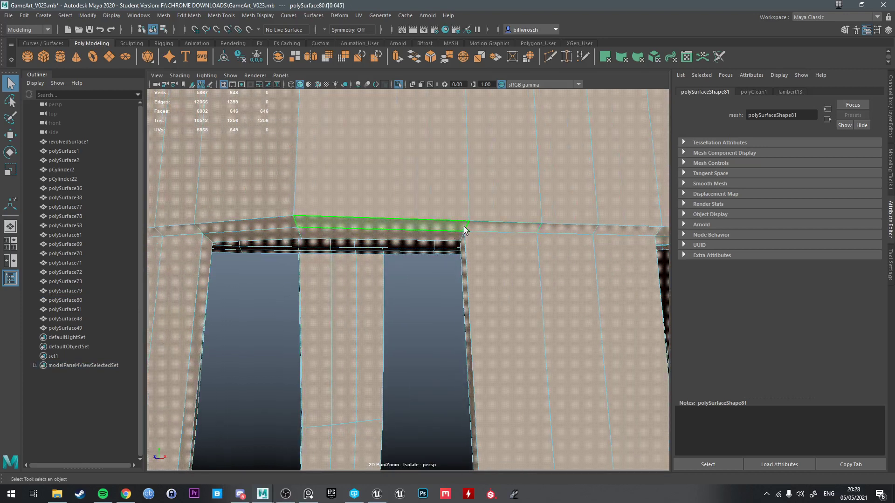
- Select the upper edge of the collar's lower bevel above the gap between two straps in edge mode
{"action": "left_click_drag", "start_coordinate": [471, 227], "coordinate": [522, 211], "text": "alt"}
{"action": "mouse_move", "coordinate": [501, 194]}
{"action": "right_mouse_down"}
{"action": "mouse_move", "coordinate": [487, 197]}
{"action": "mouse_move", "coordinate": [505, 197]}
{"action": "right_mouse_up"}
{"action": "left_click", "coordinate": [475, 194]}
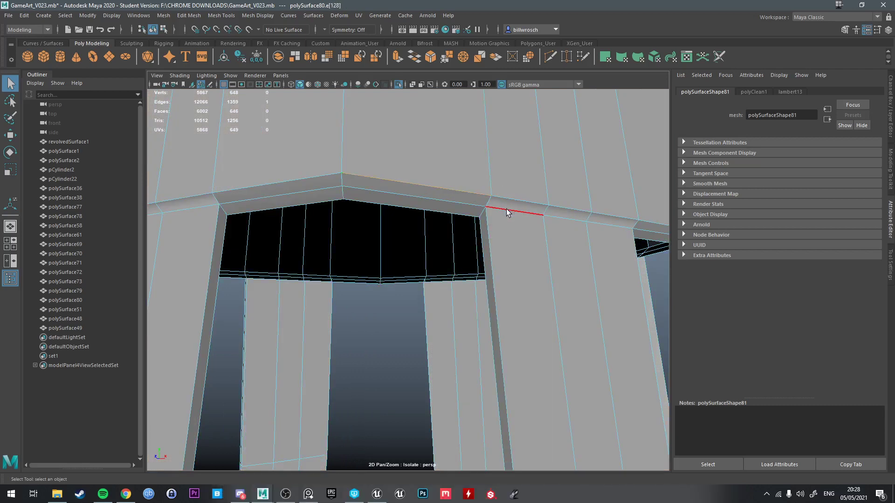
- Select the short bevel edge at the corner between the collar and a strap, and examine it up close
{"action": "right_click_drag", "start_coordinate": [495, 205], "coordinate": [479, 183]}
{"action": "left_click", "coordinate": [493, 197]}
{"action": "key", "text": "f"}
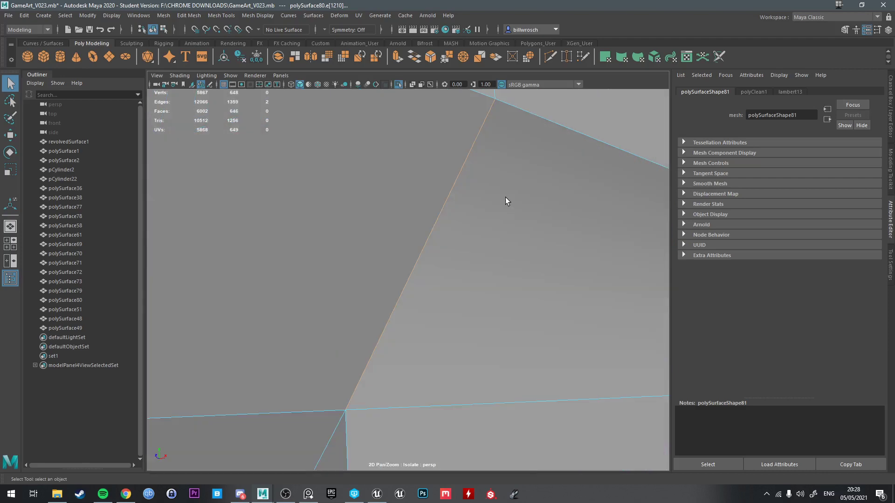
{"action": "left_click_drag", "start_coordinate": [505, 197], "coordinate": [395, 280], "text": "alt"}
{"action": "key", "text": "w"}
{"action": "key", "text": "q"}
{"action": "key", "text": "w"}
{"action": "key", "text": "q"}
{"action": "key", "text": "w"}
{"action": "key", "text": "q"}
- Try merging the edges along the collar's lower rim, selected in the front view, and undo the merge
{"action": "key", "text": "space"}
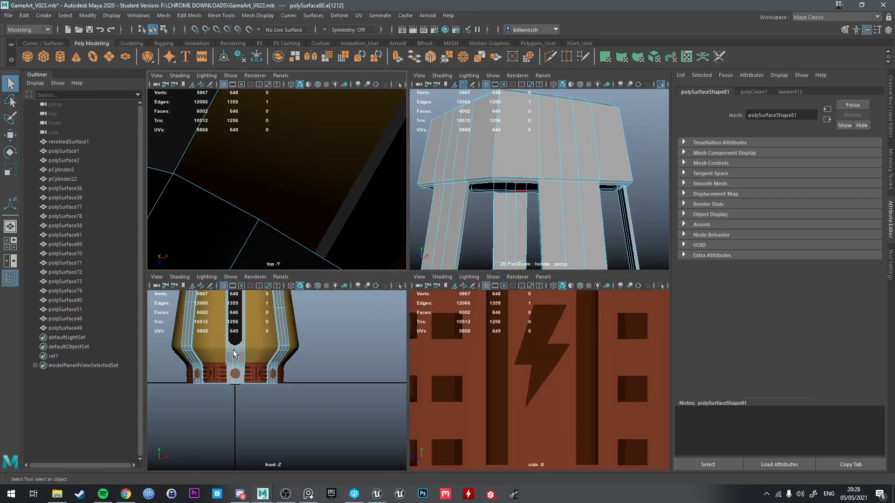
{"action": "key", "text": "space"}
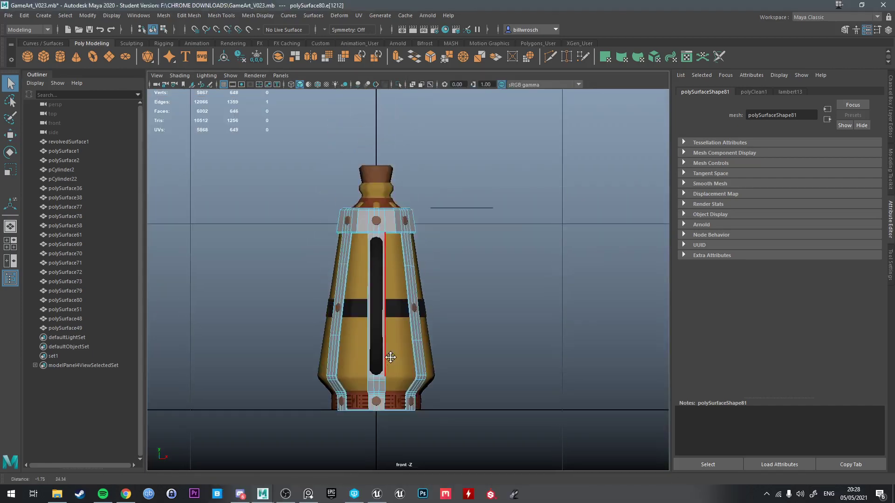
{"action": "scroll", "coordinate": [393, 367], "scroll_direction": "up", "scroll_amount": 6}
{"action": "scroll", "coordinate": [329, 238], "scroll_direction": "up", "scroll_amount": 3}
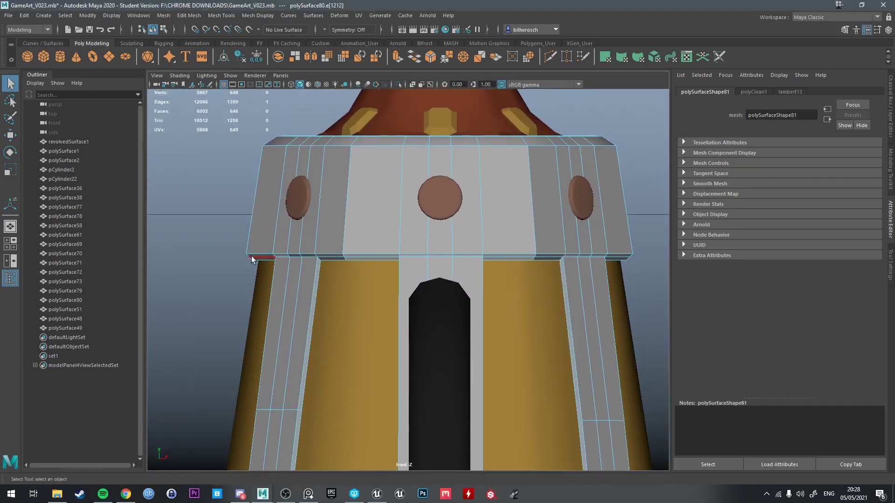
{"action": "right_click", "coordinate": [227, 254]}
{"action": "scroll", "coordinate": [238, 256], "scroll_direction": "up", "scroll_amount": 2}
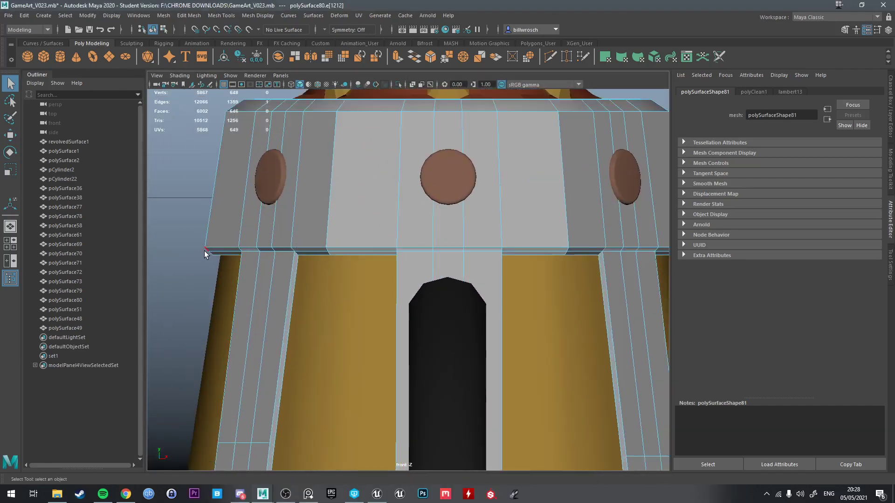
{"action": "left_click_drag", "start_coordinate": [202, 251], "coordinate": [333, 248]}
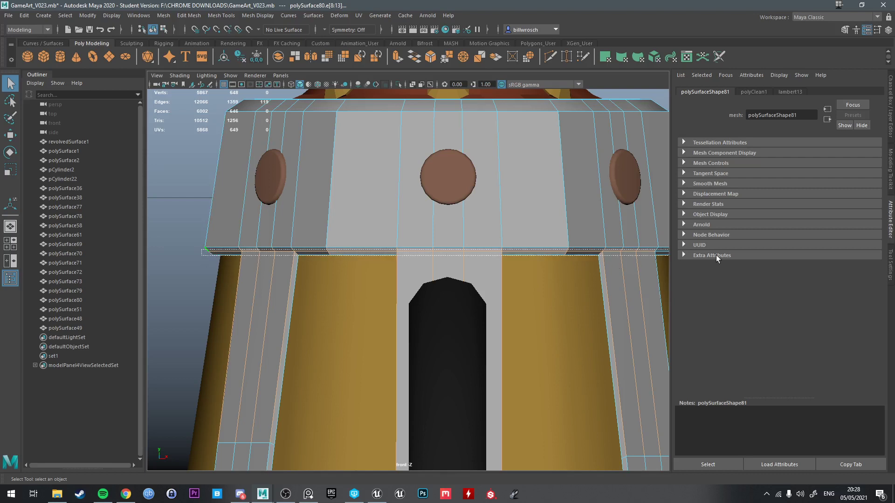
{"action": "middle_click_drag", "start_coordinate": [663, 252], "coordinate": [562, 239], "text": "alt"}
{"action": "middle_click_drag", "start_coordinate": [347, 253], "coordinate": [456, 261], "text": "alt"}
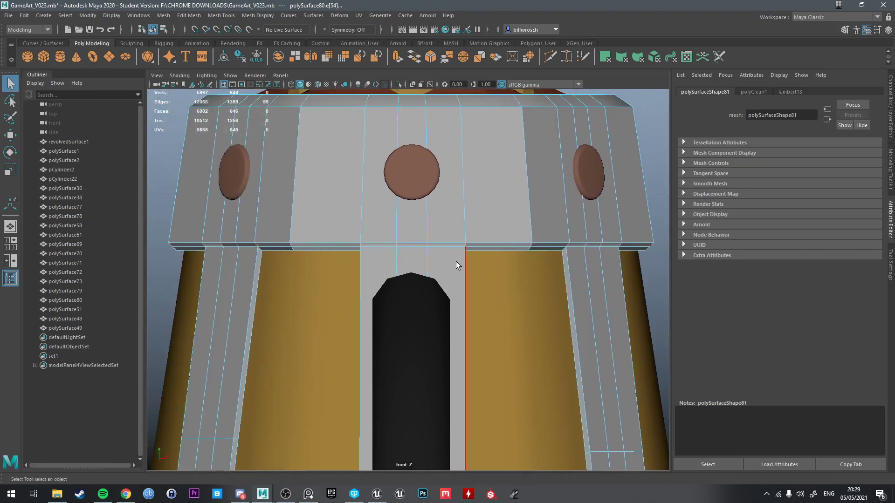
{"action": "left_click", "coordinate": [181, 17]}
{"action": "left_click", "coordinate": [206, 114]}
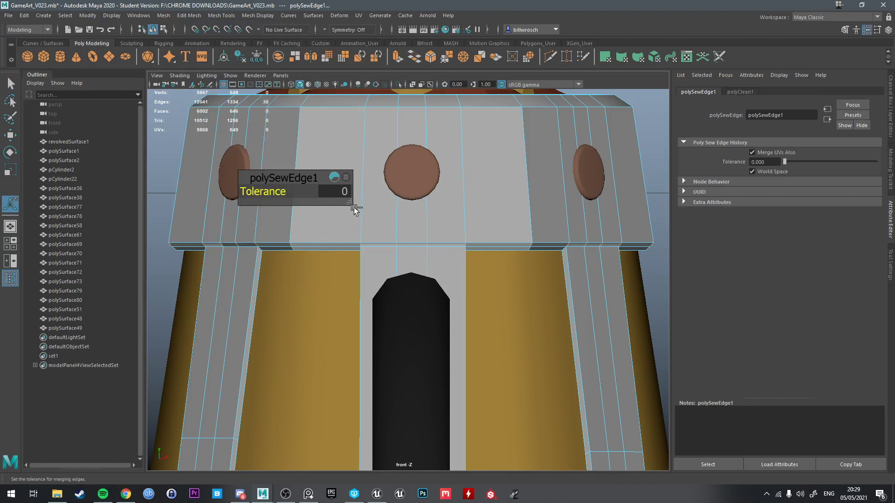
{"action": "key", "text": "ctrl+z"}
- Select the thin band of faces around the collar's lower rim in the front view and delete it
{"action": "scroll", "coordinate": [370, 223], "scroll_direction": "up", "scroll_amount": 4}
{"action": "scroll", "coordinate": [370, 224], "scroll_direction": "down", "scroll_amount": 5}
{"action": "scroll", "coordinate": [200, 259], "scroll_direction": "up", "scroll_amount": 2}
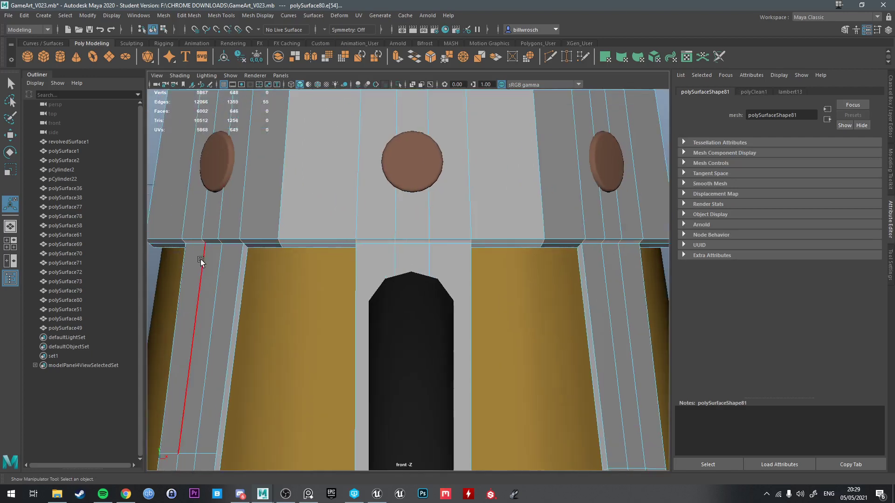
{"action": "middle_click_drag", "start_coordinate": [175, 238], "coordinate": [207, 229], "text": "alt"}
{"action": "right_click_drag", "start_coordinate": [162, 233], "coordinate": [161, 245]}
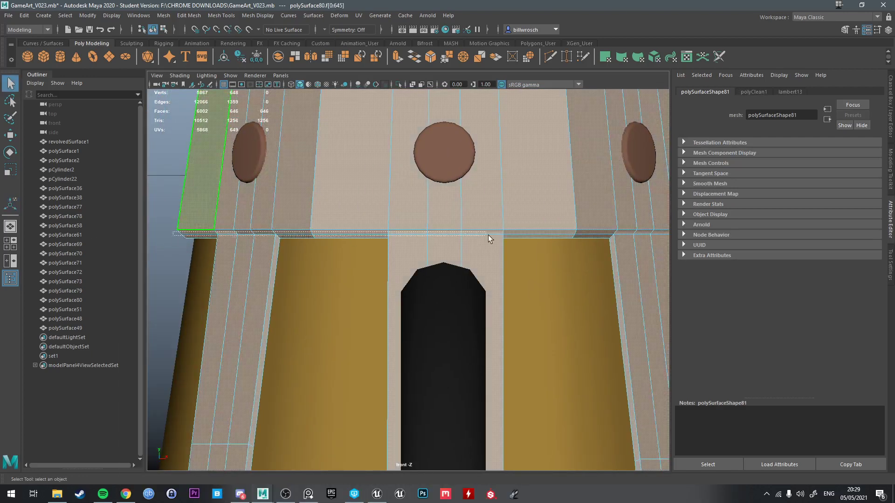
{"action": "left_click_drag", "start_coordinate": [569, 231], "coordinate": [603, 232]}
{"action": "middle_click_drag", "start_coordinate": [620, 231], "coordinate": [490, 228], "text": "alt"}
{"action": "left_click_drag", "start_coordinate": [597, 231], "coordinate": [535, 230], "text": "shift"}
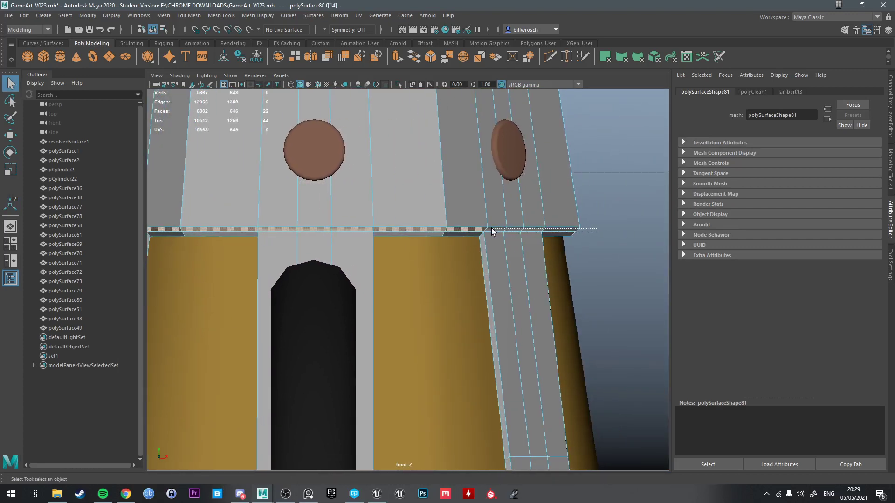
{"action": "key", "text": "Delete"}
- Select the collar mesh in object mode and examine the opened lower rim in perspective, with and without smooth preview
{"action": "right_click_drag", "start_coordinate": [518, 197], "coordinate": [563, 166]}
{"action": "key", "text": "3"}
{"action": "key", "text": "1"}
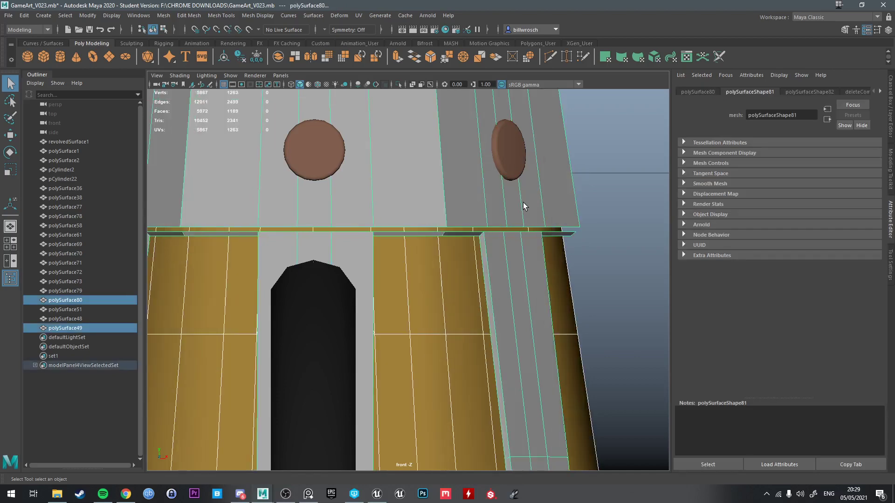
{"action": "right_click_drag", "start_coordinate": [519, 207], "coordinate": [551, 195]}
{"action": "left_click", "coordinate": [545, 211]}
{"action": "key", "text": "space"}
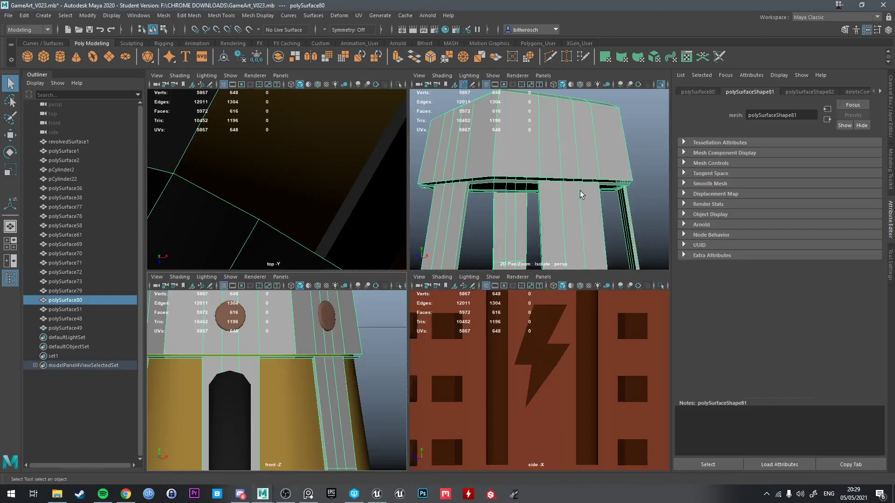
{"action": "key", "text": "space"}
{"action": "key", "text": "3"}
{"action": "left_click_drag", "start_coordinate": [527, 223], "coordinate": [441, 265], "text": "alt"}
{"action": "scroll", "coordinate": [412, 208], "scroll_direction": "up", "scroll_amount": 5}
{"action": "key", "text": "1"}
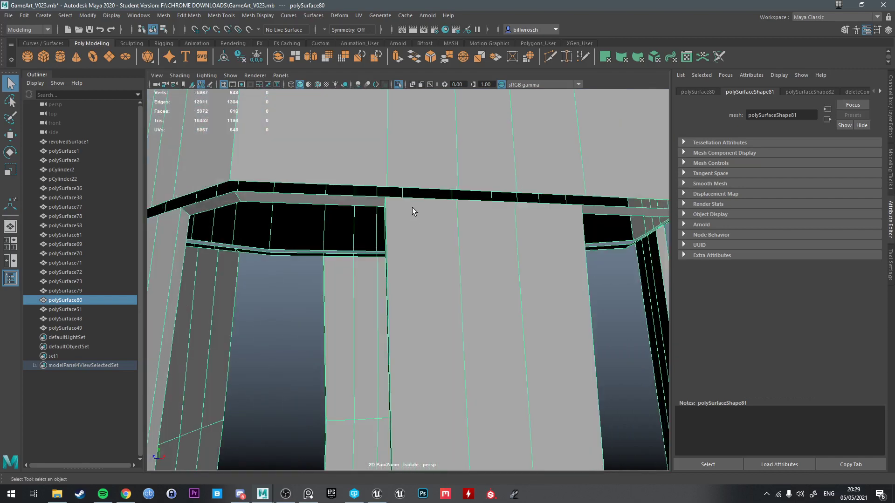
- Select the upper and lower border edges of the gap around the collar's lower rim and bridge them
{"action": "right_click_drag", "start_coordinate": [412, 207], "coordinate": [407, 175]}
{"action": "double_click", "coordinate": [404, 200]}
{"action": "left_click_drag", "start_coordinate": [412, 192], "coordinate": [524, 204], "text": "alt"}
{"action": "double_click", "coordinate": [477, 177]}
{"action": "right_click_drag", "start_coordinate": [509, 175], "coordinate": [492, 296], "text": "shift"}
- Inspect the rebuilt lower rim in smooth preview, and bring the unsmoothed collar's top into view
{"action": "right_click_drag", "start_coordinate": [477, 200], "coordinate": [533, 177]}
{"action": "key", "text": "3"}
{"action": "scroll", "coordinate": [553, 222], "scroll_direction": "down", "scroll_amount": 4}
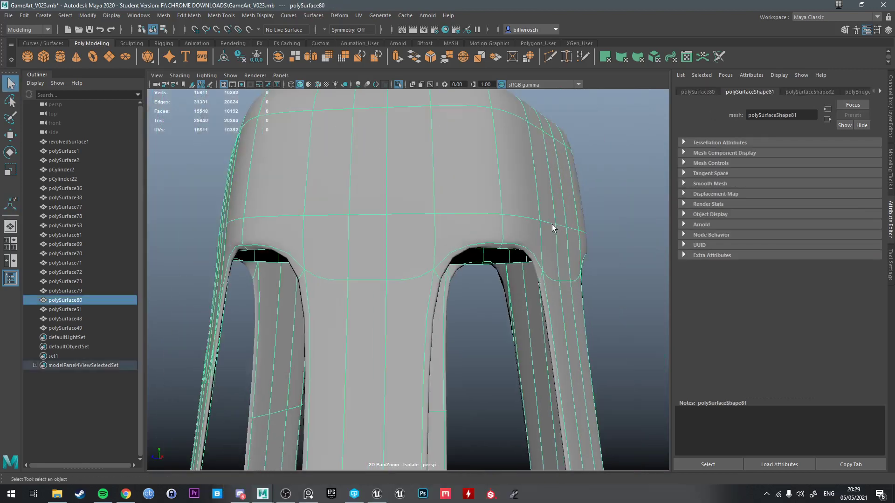
{"action": "left_click_drag", "start_coordinate": [356, 241], "coordinate": [413, 260], "text": "alt"}
{"action": "middle_click_drag", "start_coordinate": [415, 172], "coordinate": [421, 234], "text": "alt"}
{"action": "key", "text": "1"}
{"action": "left_click_drag", "start_coordinate": [449, 223], "coordinate": [506, 236], "text": "alt"}
{"action": "right_click_drag", "start_coordinate": [506, 236], "coordinate": [499, 206], "text": "alt"}
- Select the face loop around the collar's top rim, deselecting the innermost ring, and delete it
{"action": "right_click_drag", "start_coordinate": [499, 205], "coordinate": [503, 236]}
{"action": "left_click", "coordinate": [510, 212]}
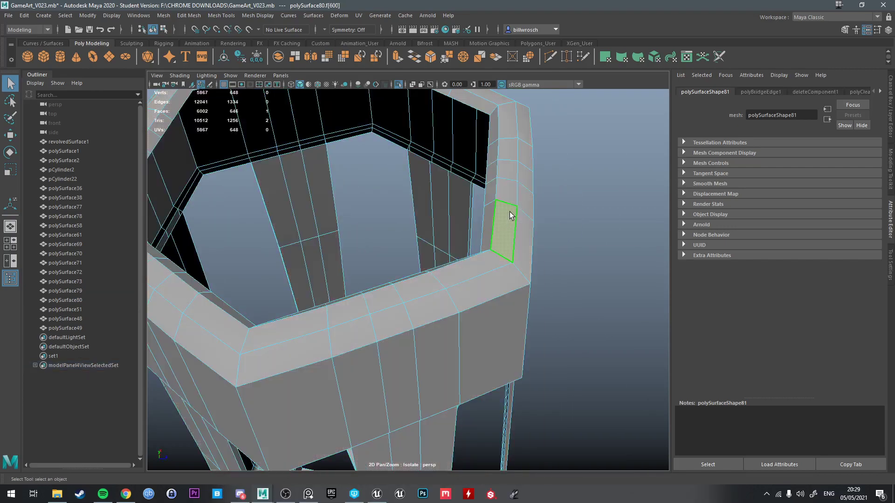
{"action": "double_click", "coordinate": [512, 203]}
{"action": "left_click_drag", "start_coordinate": [517, 209], "coordinate": [293, 251], "text": "alt"}
{"action": "left_click", "coordinate": [307, 271]}
{"action": "double_click", "coordinate": [393, 264], "text": "shift"}
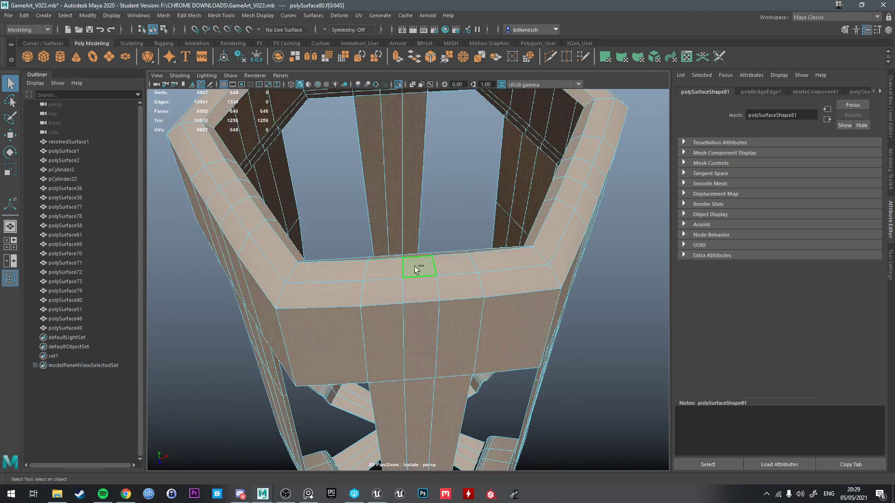
{"action": "double_click", "coordinate": [332, 303]}
{"action": "left_click_drag", "start_coordinate": [391, 294], "coordinate": [501, 230], "text": "alt"}
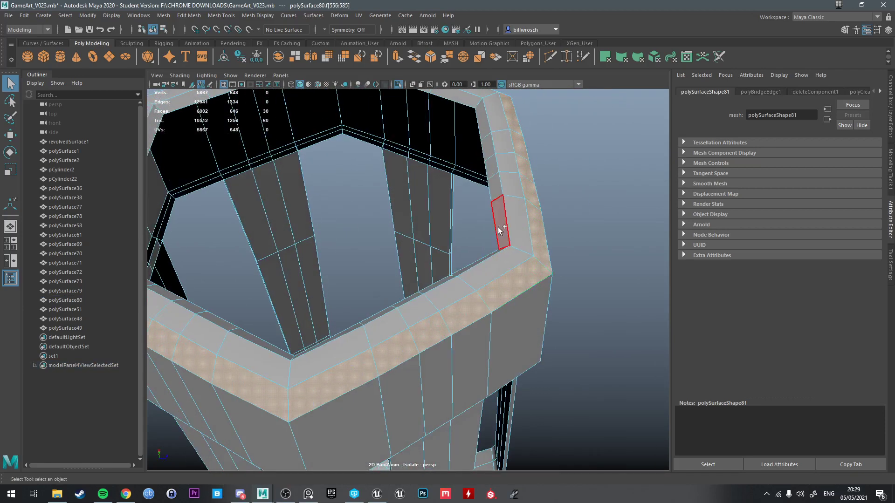
{"action": "left_click", "coordinate": [498, 194]}
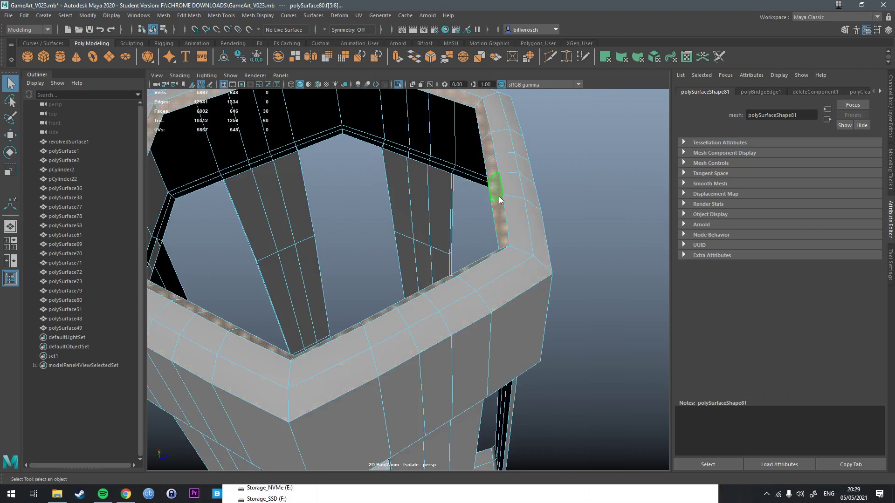
{"action": "right_click_drag", "start_coordinate": [499, 197], "coordinate": [551, 181], "text": "ctrl"}
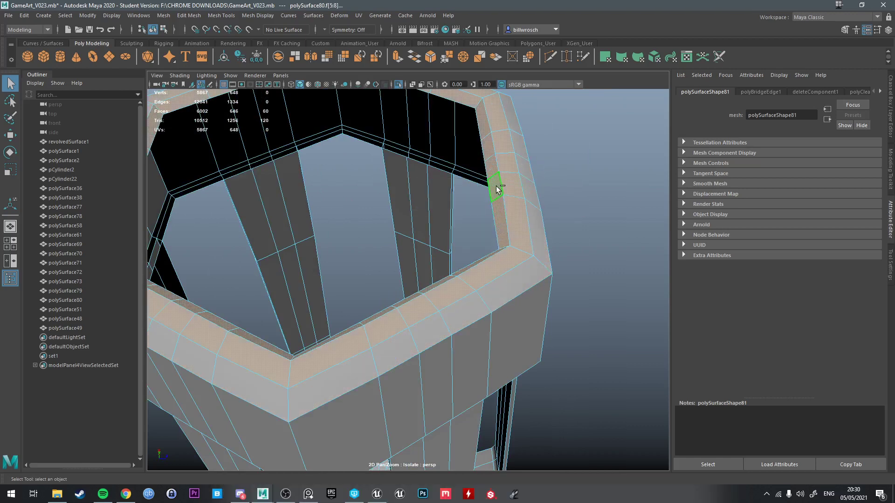
{"action": "left_click", "coordinate": [496, 190], "text": "ctrl"}
{"action": "double_click", "coordinate": [499, 213], "text": "ctrl"}
{"action": "key", "text": "Delete"}
- Bridge the open border edges around the collar's top rim and preview the smoothed frame
{"action": "left_click_drag", "start_coordinate": [535, 207], "coordinate": [491, 186], "text": "alt"}
{"action": "right_click_drag", "start_coordinate": [490, 184], "coordinate": [526, 168]}
{"action": "key", "text": "3"}
{"action": "left_click_drag", "start_coordinate": [527, 167], "coordinate": [562, 209], "text": "alt"}
{"action": "key", "text": "1"}
{"action": "right_click_drag", "start_coordinate": [562, 209], "coordinate": [536, 291]}
{"action": "double_click", "coordinate": [556, 192]}
{"action": "double_click", "coordinate": [578, 186], "text": "shift"}
{"action": "left_click_drag", "start_coordinate": [536, 291], "coordinate": [569, 166], "text": "alt"}
{"action": "right_click_drag", "start_coordinate": [570, 167], "coordinate": [613, 152]}
{"action": "key", "text": "3"}
{"action": "right_click_drag", "start_coordinate": [562, 211], "coordinate": [615, 299], "text": "alt"}
{"action": "left_click_drag", "start_coordinate": [615, 299], "coordinate": [490, 147], "text": "alt"}
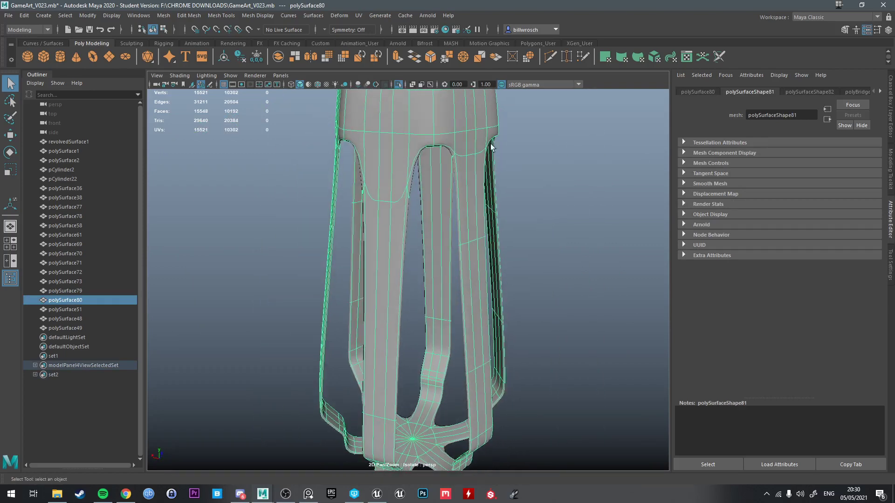
- Try inserting edge loops across the straps just below the collar with Multi-Cut, and undo them
{"action": "left_click", "coordinate": [550, 59]}
{"action": "left_click", "coordinate": [462, 154], "text": "ctrl"}
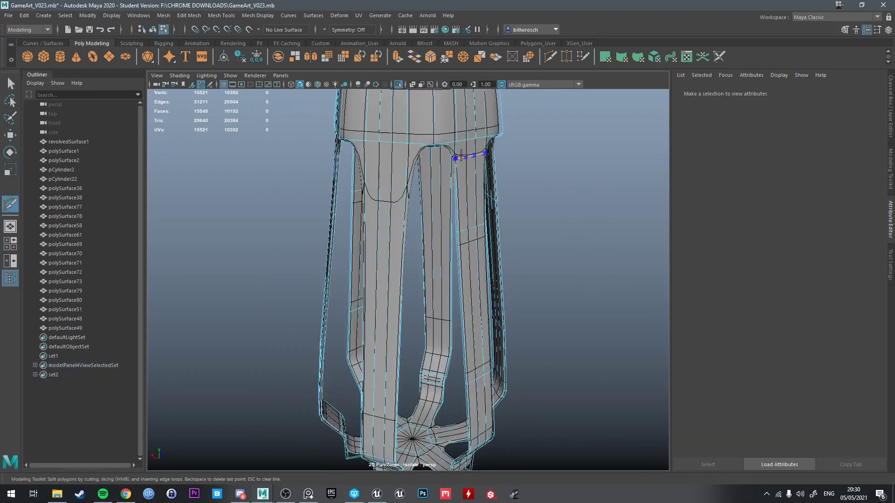
{"action": "left_click_drag", "start_coordinate": [488, 166], "coordinate": [457, 162], "text": "alt"}
{"action": "left_click", "coordinate": [379, 154], "text": "ctrl"}
{"action": "mouse_move", "coordinate": [444, 208]}
{"action": "left_mouse_down", "text": "alt"}
{"action": "mouse_move", "coordinate": [492, 202]}
{"action": "mouse_move", "coordinate": [443, 201]}
{"action": "left_mouse_up", "text": "alt"}
{"action": "key", "text": "ctrl+z"}
{"action": "key", "text": "ctrl+z"}
{"action": "key", "text": "F8"}
{"action": "key", "text": "q"}
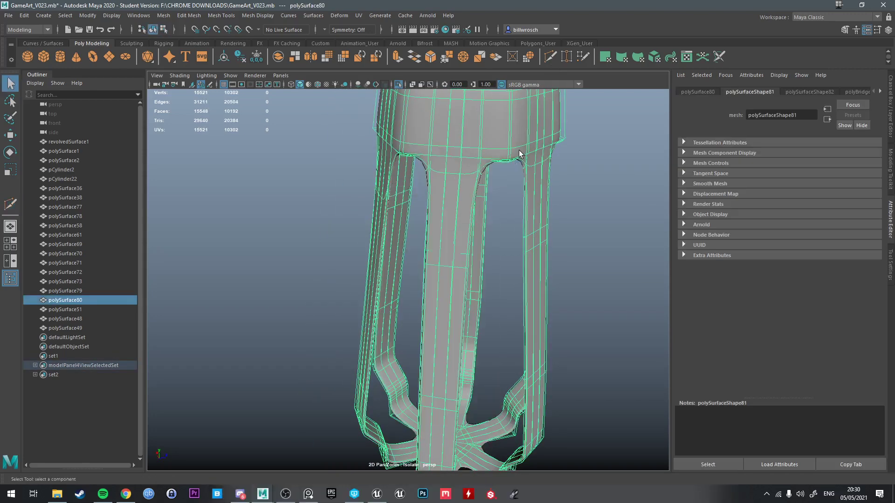
- Examine the smoothed collar and straps from several angles and distances
{"action": "left_click_drag", "start_coordinate": [519, 153], "coordinate": [478, 272], "text": "alt"}
{"action": "left_click", "coordinate": [583, 232]}
{"action": "scroll", "coordinate": [482, 194], "scroll_direction": "down", "scroll_amount": 5}
{"action": "scroll", "coordinate": [428, 305], "scroll_direction": "up", "scroll_amount": 5}
{"action": "left_click", "coordinate": [370, 200]}
{"action": "scroll", "coordinate": [400, 280], "scroll_direction": "down", "scroll_amount": 4}
{"action": "middle_click_drag", "start_coordinate": [478, 272], "coordinate": [488, 342], "text": "alt"}
{"action": "left_click_drag", "start_coordinate": [489, 342], "coordinate": [430, 318], "text": "alt"}
{"action": "scroll", "coordinate": [390, 294], "scroll_direction": "up", "scroll_amount": 5}
{"action": "right_click_drag", "start_coordinate": [376, 282], "coordinate": [374, 263]}
{"action": "left_click", "coordinate": [356, 268]}
{"action": "double_click", "coordinate": [363, 283], "text": "shift"}
{"action": "left_click_drag", "start_coordinate": [364, 283], "coordinate": [336, 310], "text": "alt"}
{"action": "double_click", "coordinate": [390, 297], "text": "shift"}
{"action": "left_click_drag", "start_coordinate": [390, 298], "coordinate": [580, 308], "text": "alt"}
{"action": "scroll", "coordinate": [580, 308], "scroll_direction": "down", "scroll_amount": 5}
{"action": "left_click_drag", "start_coordinate": [338, 350], "coordinate": [441, 310], "text": "alt"}
{"action": "right_click", "coordinate": [439, 237]}
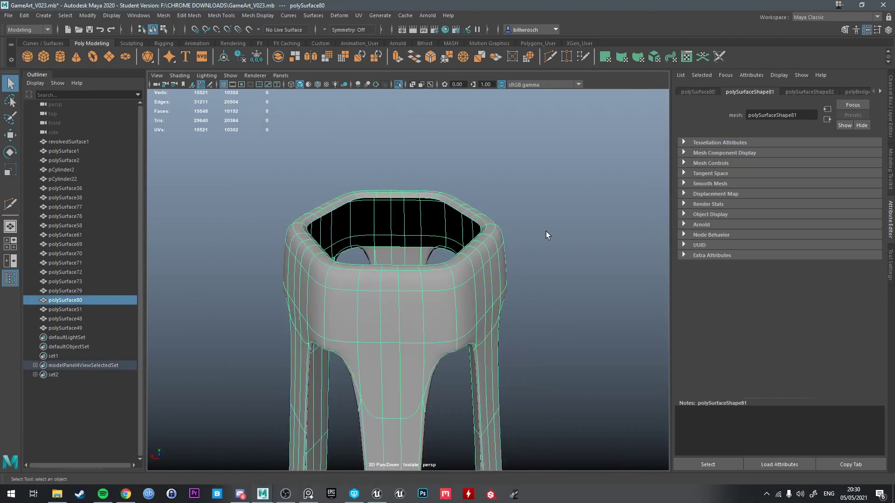
- Select the upper and lower open border edges inside the collar and bridge them
{"action": "left_click_drag", "start_coordinate": [550, 236], "coordinate": [452, 292], "text": "alt"}
{"action": "scroll", "coordinate": [409, 269], "scroll_direction": "up", "scroll_amount": 4}
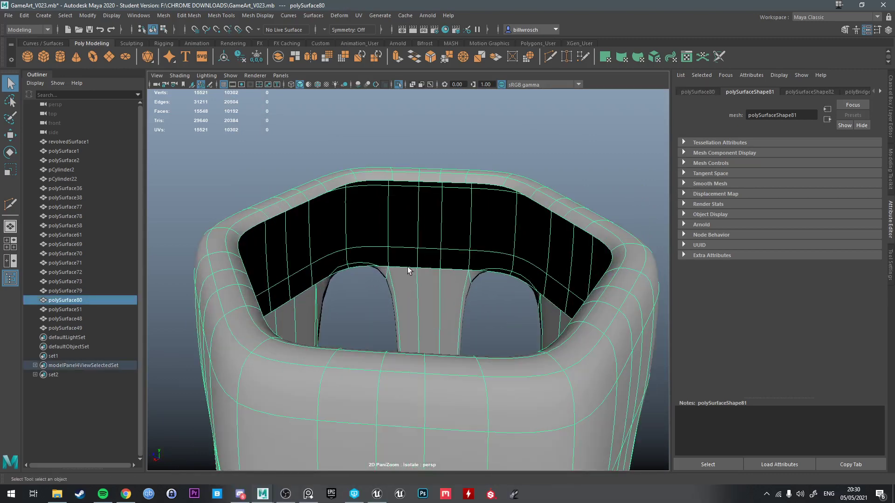
{"action": "right_click_drag", "start_coordinate": [408, 268], "coordinate": [415, 191]}
{"action": "double_click", "coordinate": [411, 182]}
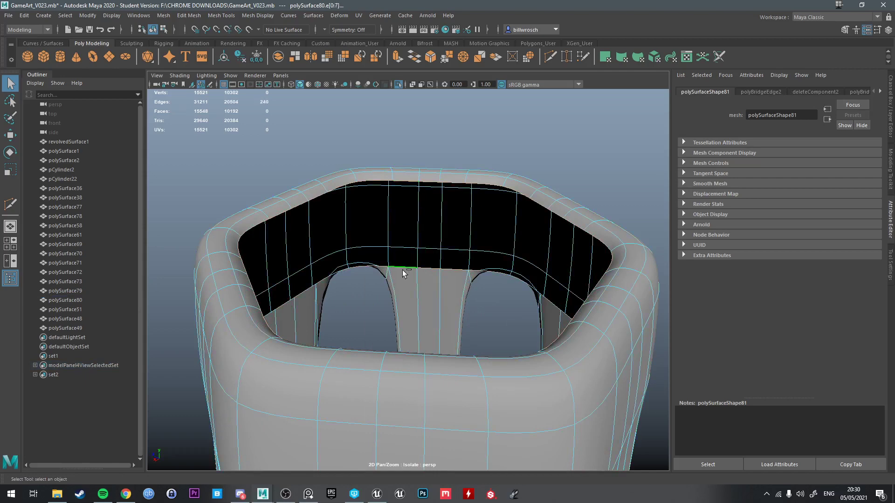
{"action": "right_click_drag", "start_coordinate": [402, 270], "coordinate": [390, 379], "text": "shift"}
{"action": "left_click_drag", "start_coordinate": [391, 378], "coordinate": [442, 344], "text": "alt"}
- Return to object mode, inspect the whole frame around the new inner faces, and turn smooth preview off
{"action": "key", "text": "q"}
{"action": "right_click_drag", "start_coordinate": [439, 254], "coordinate": [516, 207]}
{"action": "scroll", "coordinate": [525, 252], "scroll_direction": "down", "scroll_amount": 5}
{"action": "left_click", "coordinate": [538, 318]}
{"action": "scroll", "coordinate": [421, 379], "scroll_direction": "down", "scroll_amount": 4}
{"action": "left_click_drag", "start_coordinate": [539, 318], "coordinate": [424, 233], "text": "alt"}
{"action": "left_click", "coordinate": [444, 296]}
{"action": "left_click_drag", "start_coordinate": [444, 295], "coordinate": [439, 322], "text": "alt"}
{"action": "key", "text": "1"}
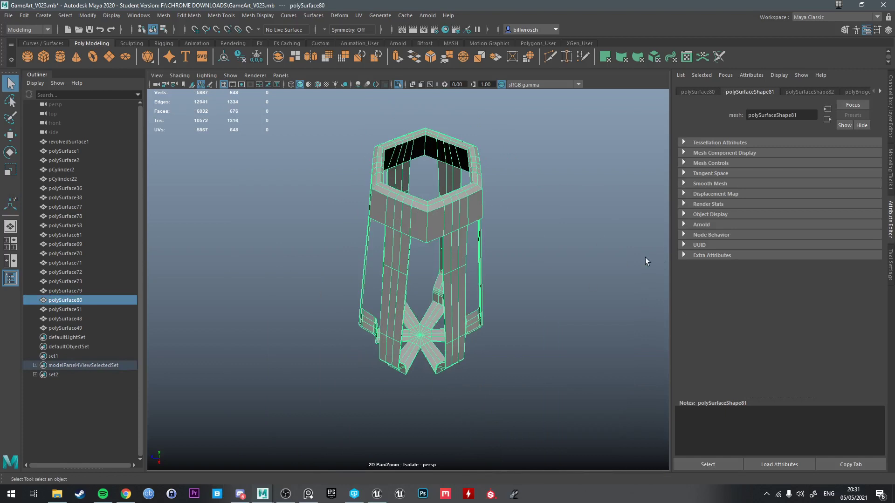